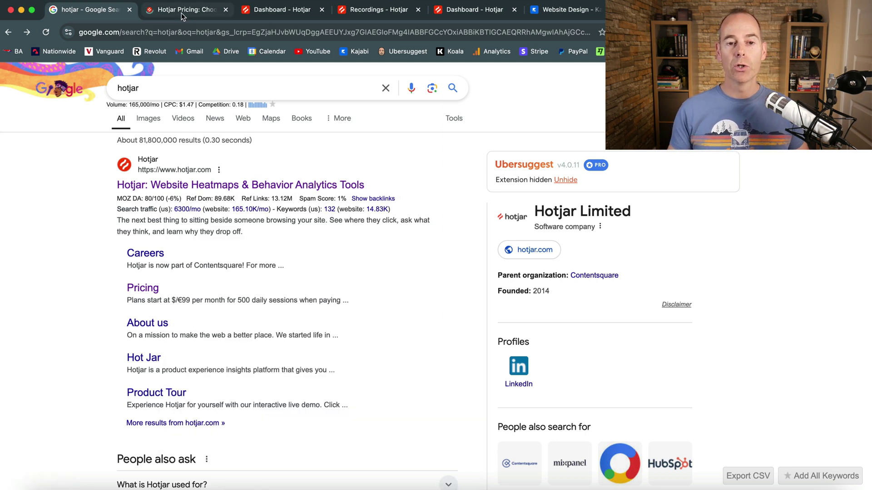
- Switch to Hotjar and open the site overview dashboard
{"action": "left_click", "coordinate": [181, 14]}
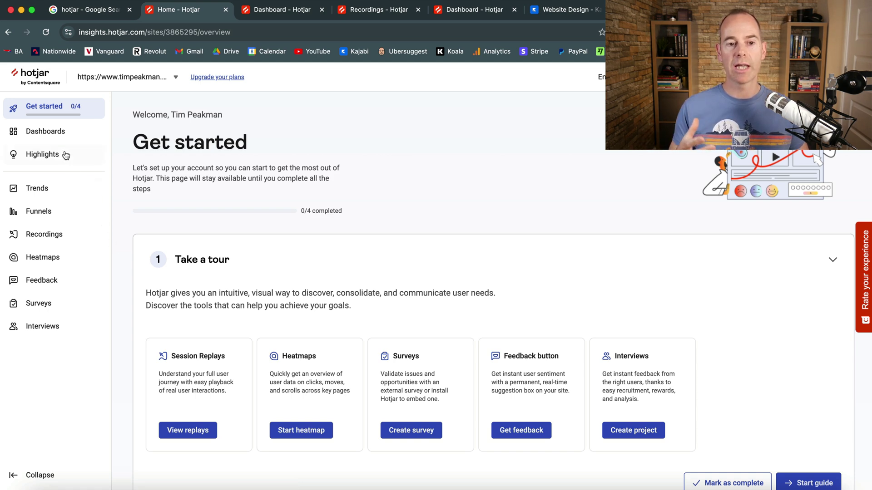
{"action": "left_click", "coordinate": [58, 136]}
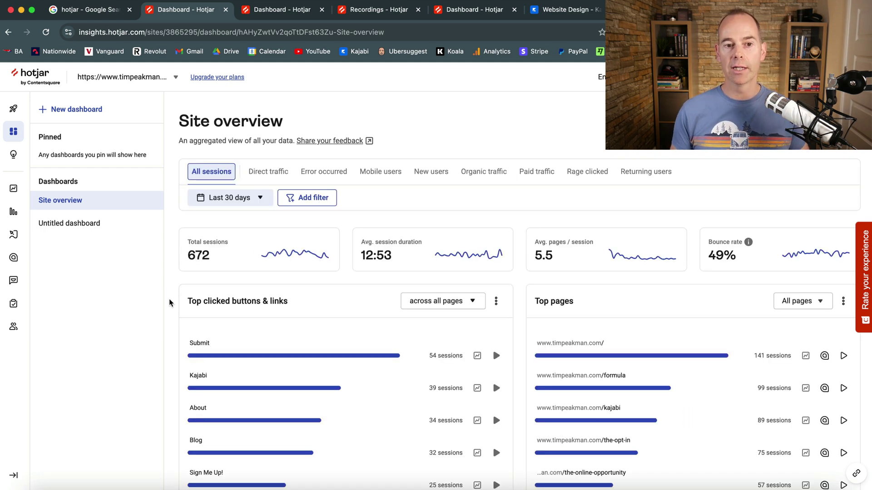
- Open the User attributes page in the account's settings and copy the site's installation snippet
{"action": "left_click", "coordinate": [854, 77]}
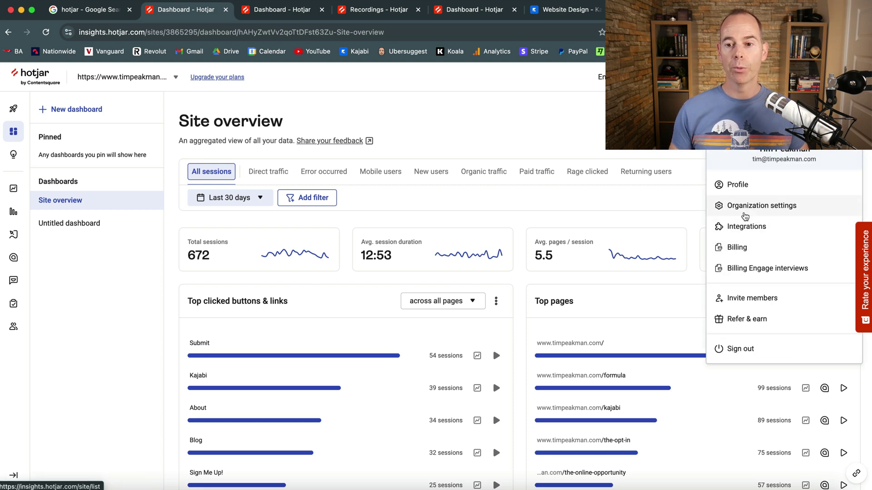
{"action": "left_click", "coordinate": [743, 223]}
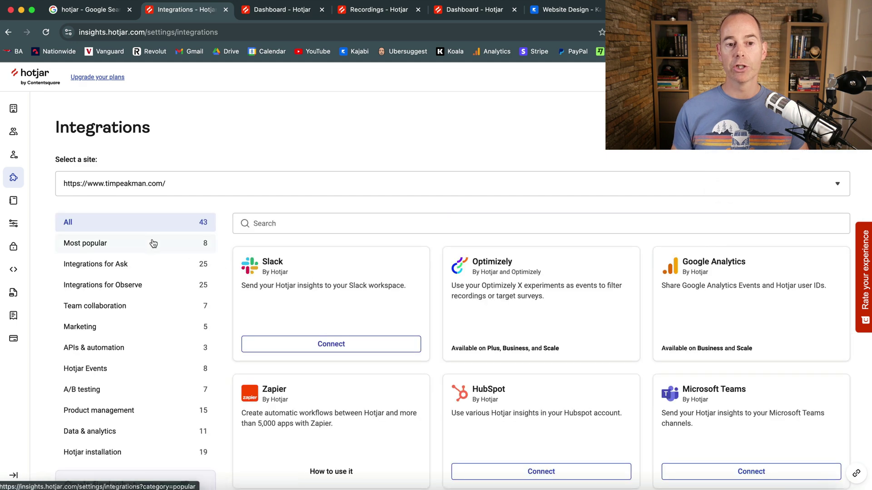
{"action": "left_click", "coordinate": [18, 161]}
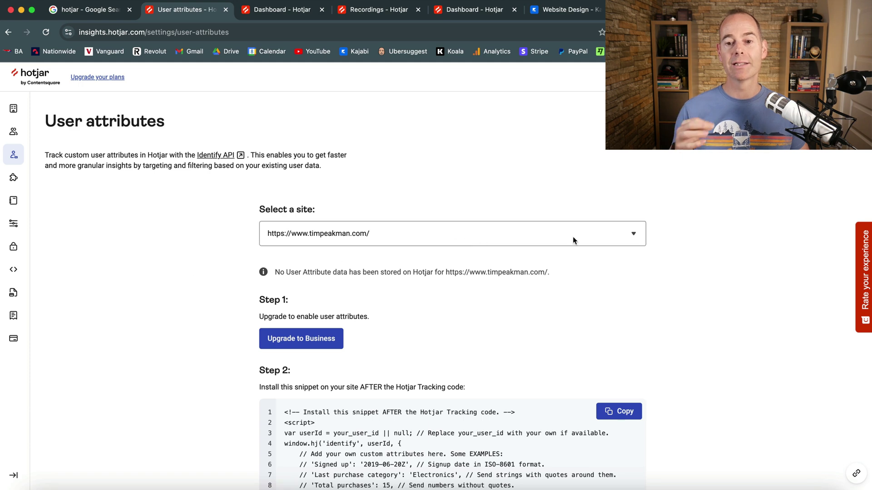
{"action": "left_click", "coordinate": [632, 234]}
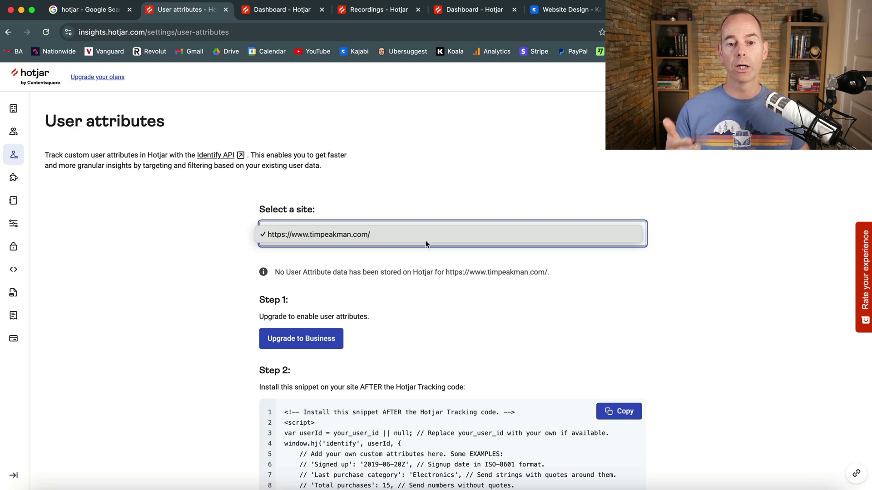
{"action": "left_click", "coordinate": [226, 323]}
{"action": "scroll", "coordinate": [226, 323], "scroll_direction": "down", "scroll_amount": 3}
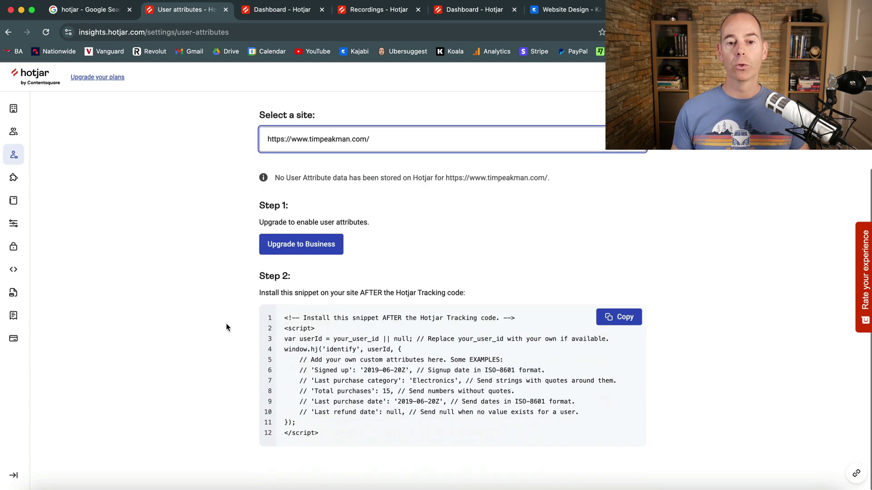
{"action": "left_click", "coordinate": [606, 318]}
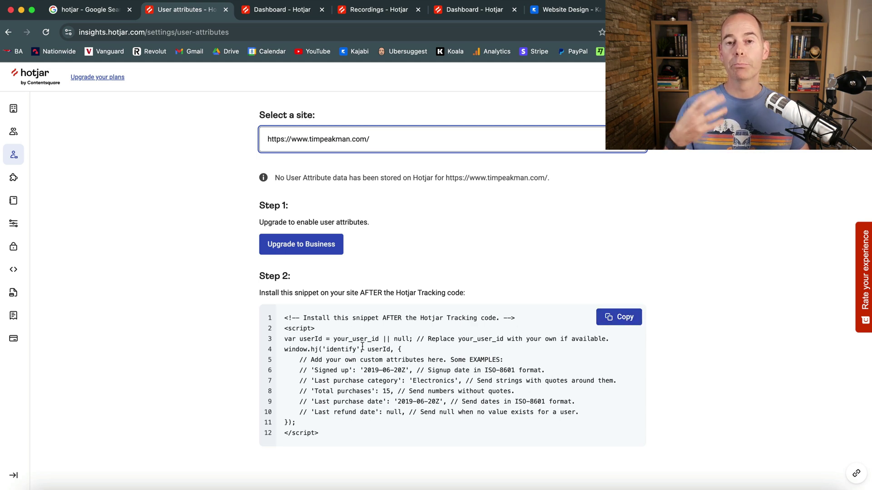
- Switch to Kajabi and open the Site Details settings at the Page scripts section
{"action": "left_click", "coordinate": [552, 12]}
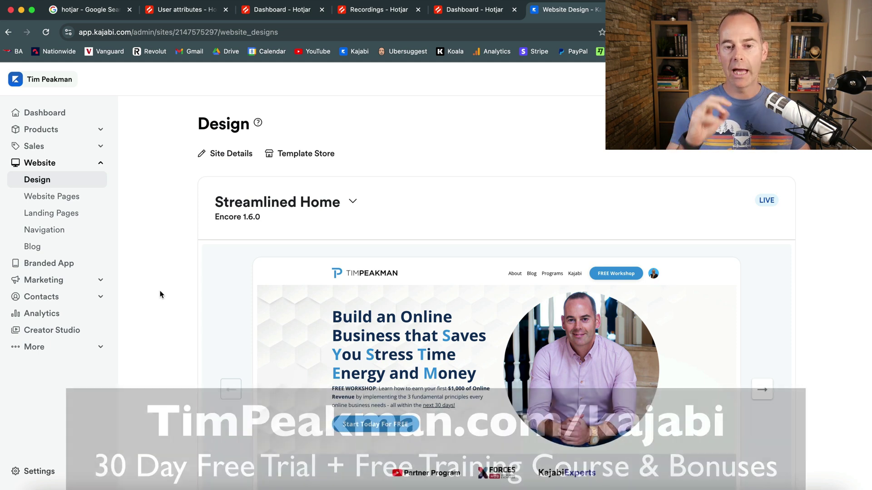
{"action": "left_click", "coordinate": [34, 473]}
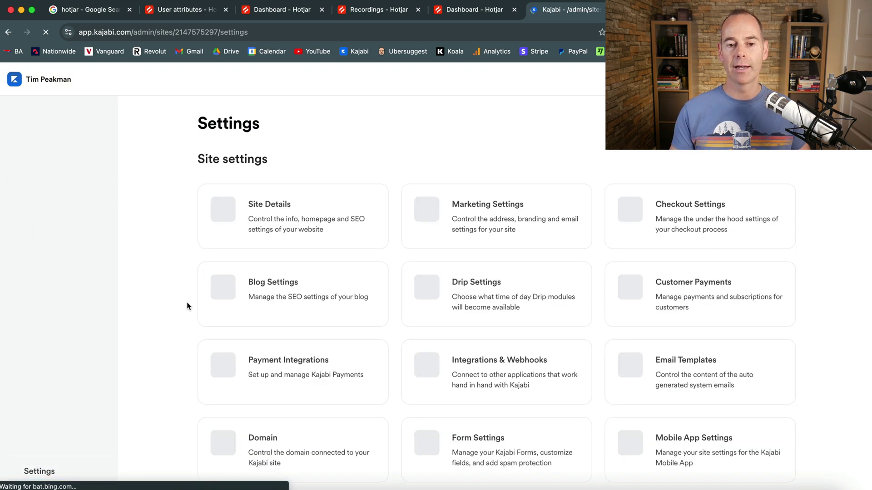
{"action": "left_click", "coordinate": [281, 231]}
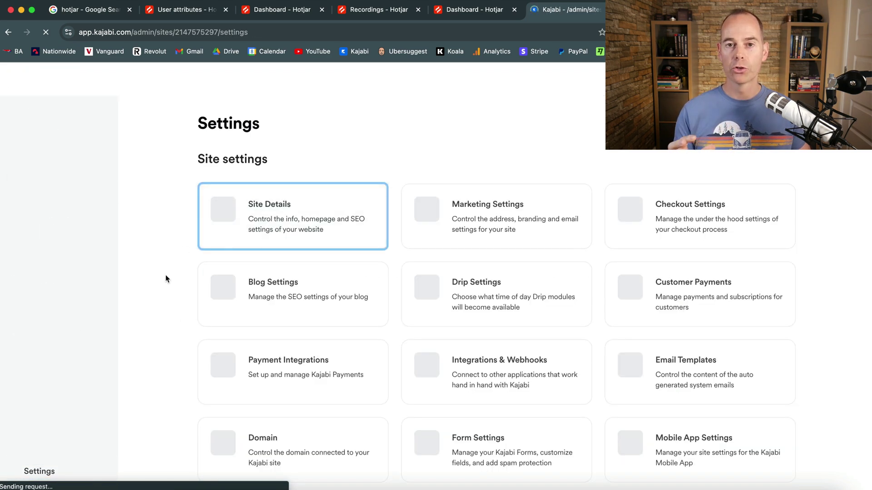
{"action": "scroll", "coordinate": [165, 276], "scroll_direction": "down", "scroll_amount": 10}
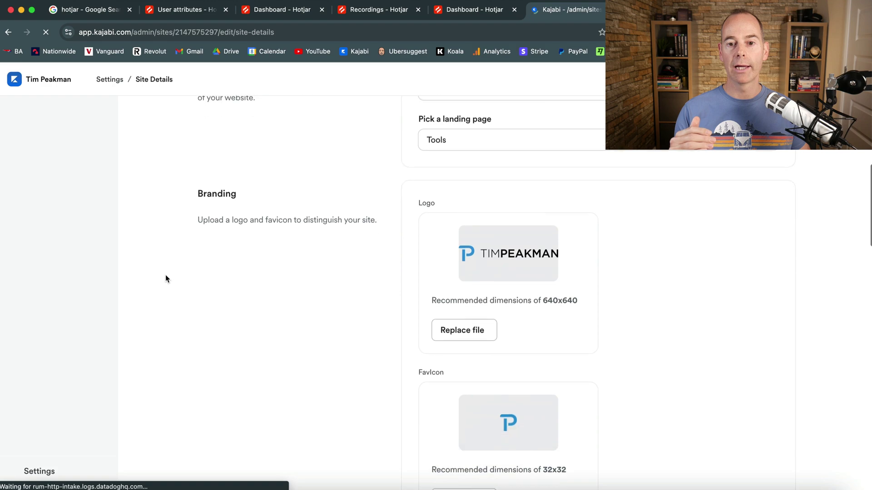
{"action": "scroll", "coordinate": [166, 276], "scroll_direction": "down", "scroll_amount": 15}
{"action": "scroll", "coordinate": [165, 279], "scroll_direction": "down", "scroll_amount": 15}
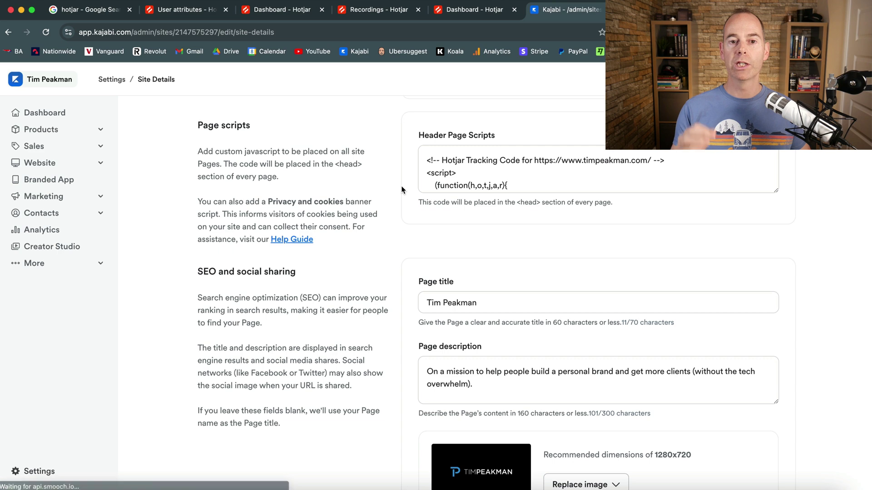
- Read through the Hotjar tracking code in the Header Page Scripts field
{"action": "scroll", "coordinate": [511, 177], "scroll_direction": "down", "scroll_amount": 3}
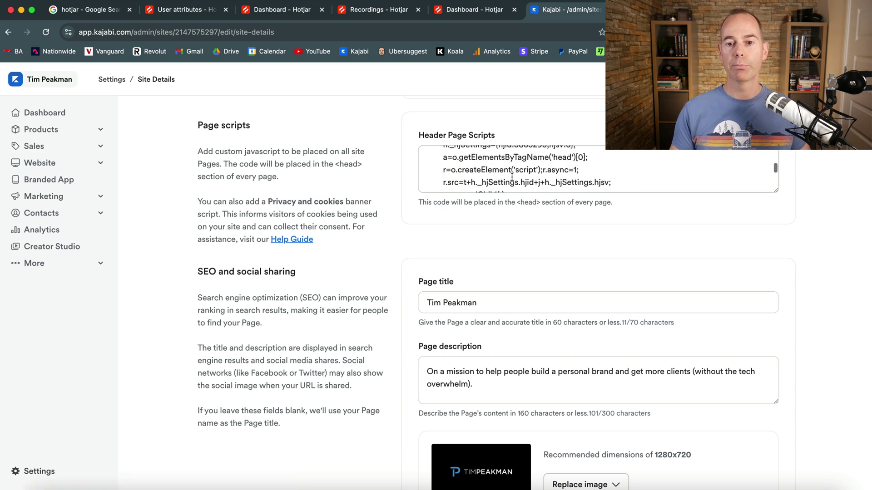
{"action": "scroll", "coordinate": [512, 177], "scroll_direction": "down", "scroll_amount": 2}
{"action": "scroll", "coordinate": [511, 177], "scroll_direction": "up", "scroll_amount": 4}
{"action": "scroll", "coordinate": [511, 177], "scroll_direction": "up", "scroll_amount": 3}
{"action": "scroll", "coordinate": [681, 364], "scroll_direction": "down", "scroll_amount": 5}
- View the live website's homepage from its hero banner down to the Learn How To Monetise Your Knowledge section
{"action": "left_click", "coordinate": [776, 465]}
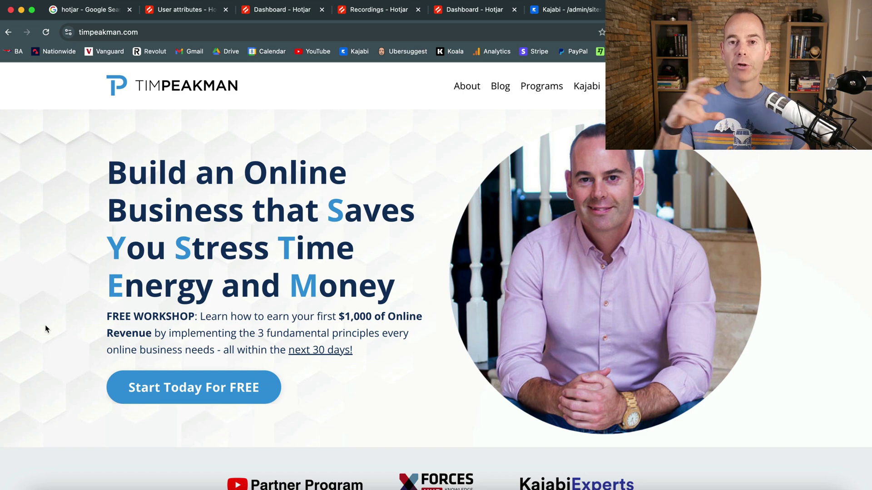
{"action": "scroll", "coordinate": [45, 326], "scroll_direction": "down", "scroll_amount": 15}
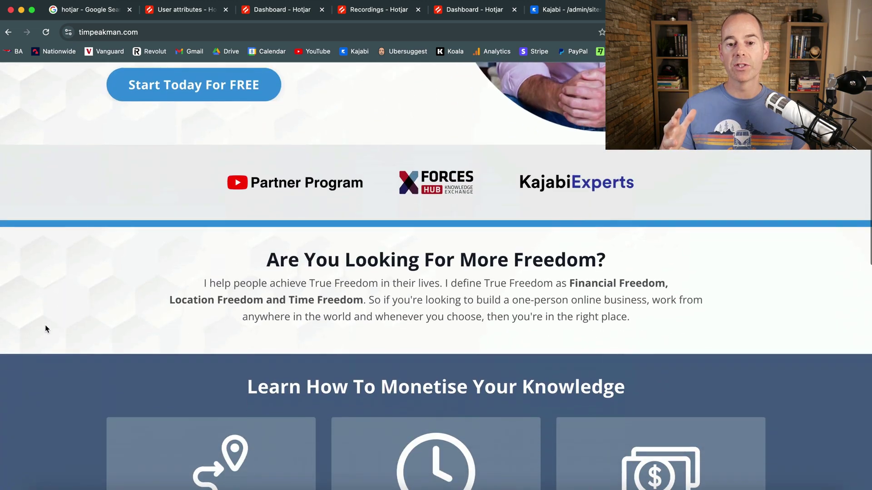
{"action": "scroll", "coordinate": [45, 325], "scroll_direction": "up", "scroll_amount": 15}
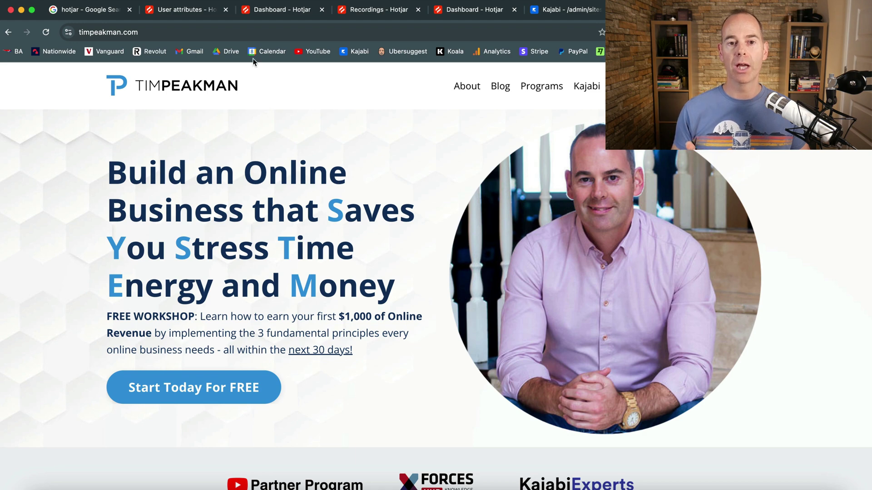
- Switch back to Hotjar's site overview and review the session metrics, top clicked buttons and links, and top pages
{"action": "left_click", "coordinate": [276, 14]}
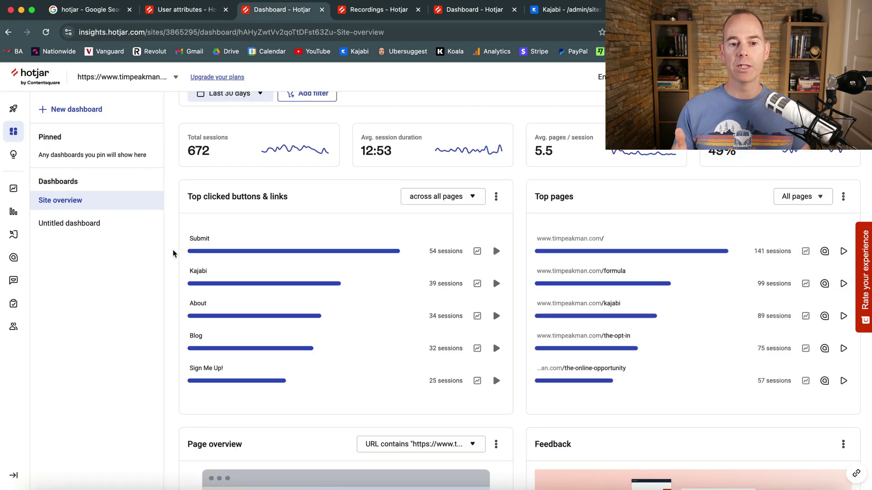
{"action": "scroll", "coordinate": [172, 259], "scroll_direction": "up", "scroll_amount": 3}
{"action": "scroll", "coordinate": [171, 259], "scroll_direction": "up", "scroll_amount": 1}
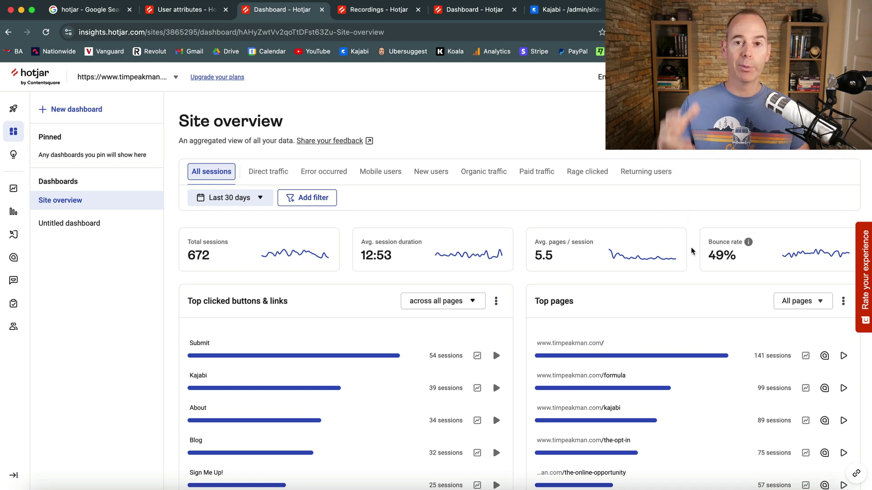
{"action": "scroll", "coordinate": [167, 287], "scroll_direction": "down", "scroll_amount": 2}
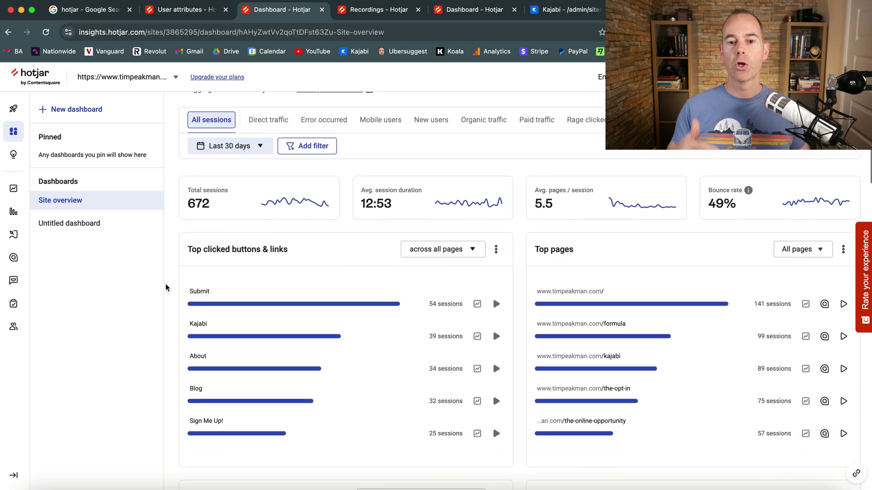
{"action": "scroll", "coordinate": [166, 288], "scroll_direction": "down", "scroll_amount": 2}
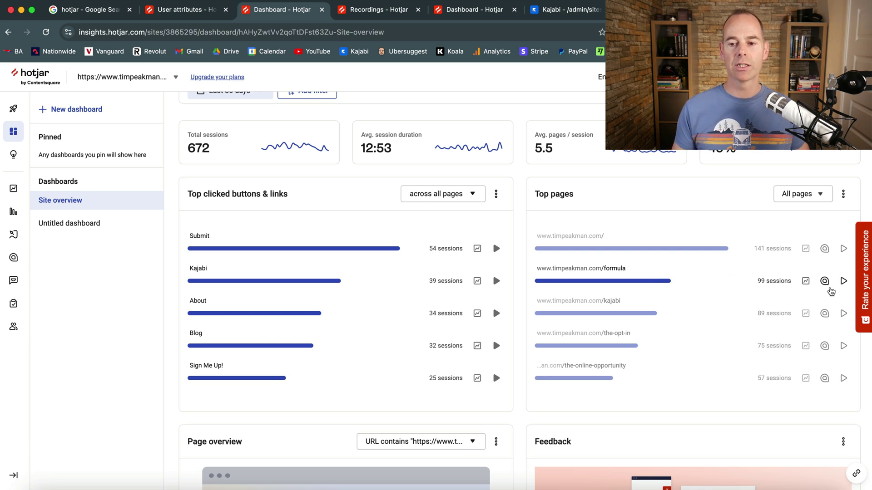
- Open the session recordings of the /formula page and play the 28 Sep, 22:36 recording
{"action": "left_click", "coordinate": [844, 281]}
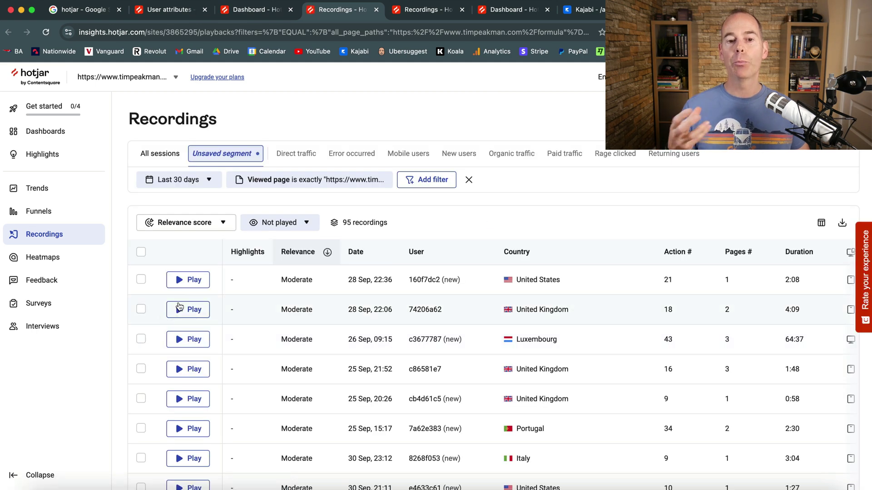
{"action": "left_click", "coordinate": [190, 280]}
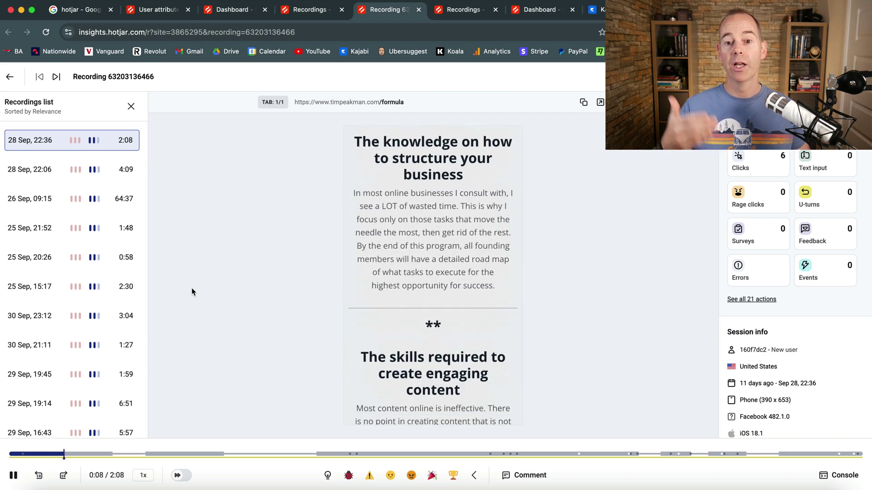
- Play the 28 Sep 22:06, 26 Sep 09:15 and 25 Sep 21:52 recordings, closing the player at the end
{"action": "left_click", "coordinate": [42, 172]}
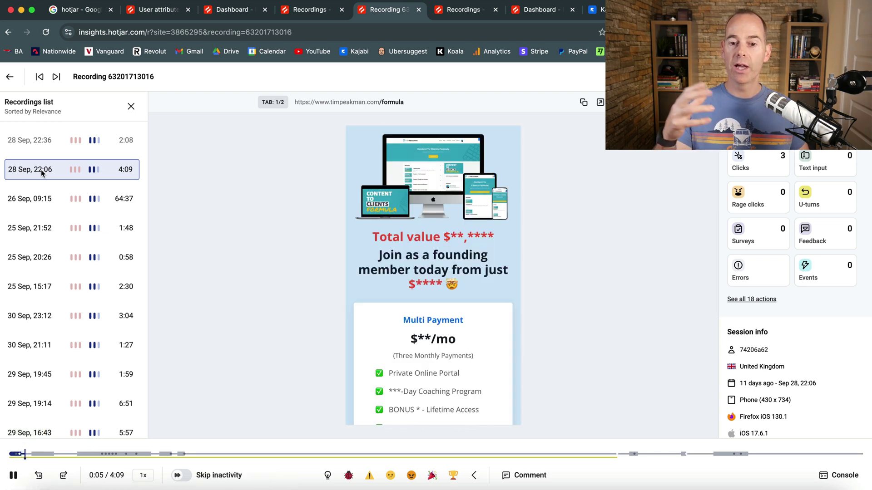
{"action": "mouse_move", "coordinate": [41, 195]}
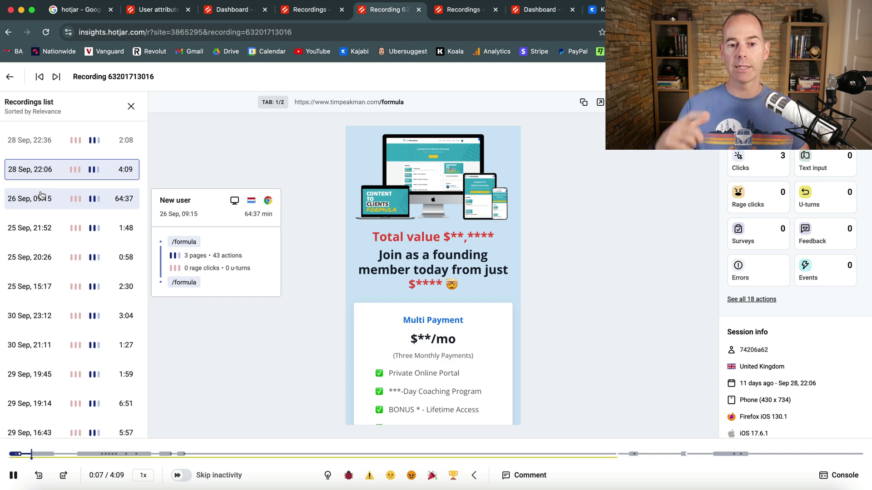
{"action": "mouse_move", "coordinate": [44, 170]}
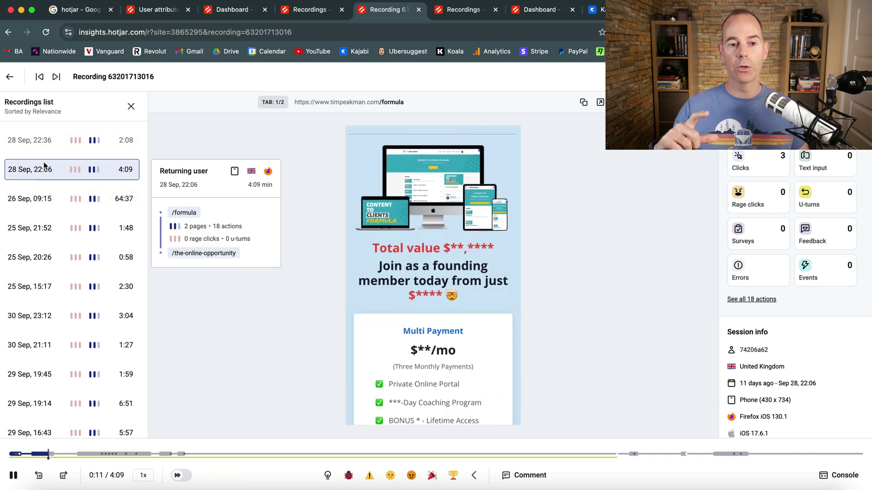
{"action": "left_click", "coordinate": [46, 198]}
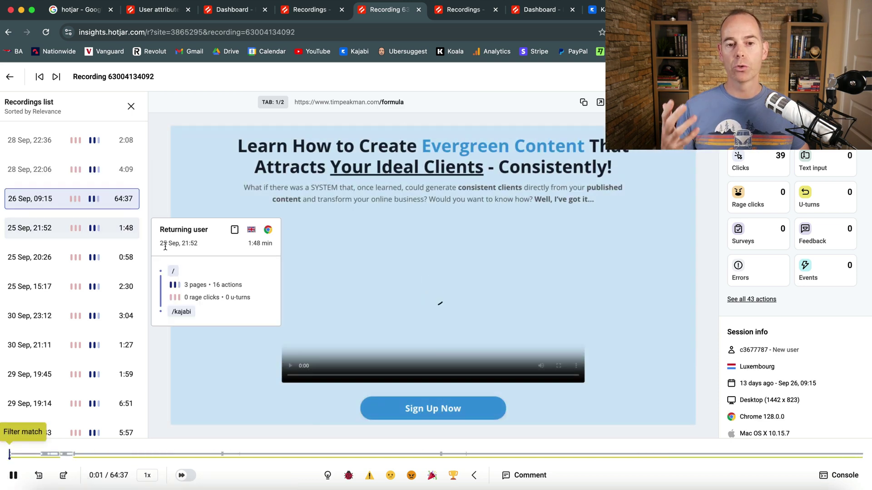
{"action": "mouse_move", "coordinate": [50, 233]}
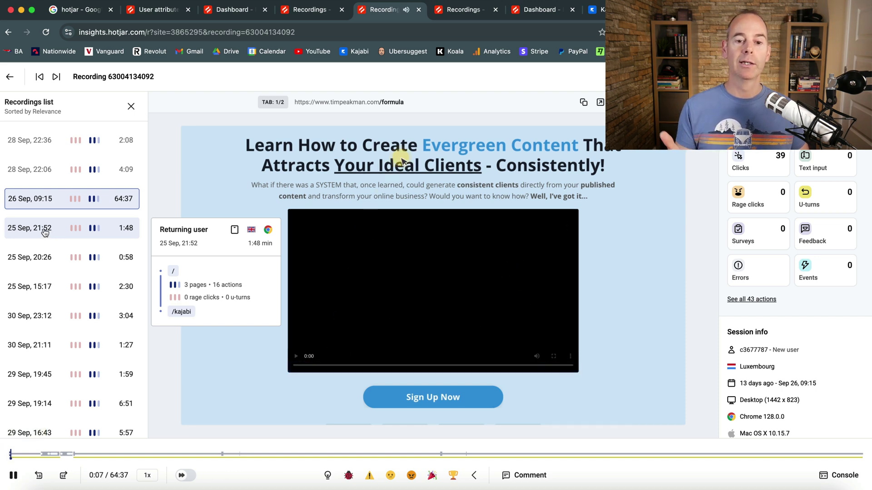
{"action": "left_click", "coordinate": [45, 232]}
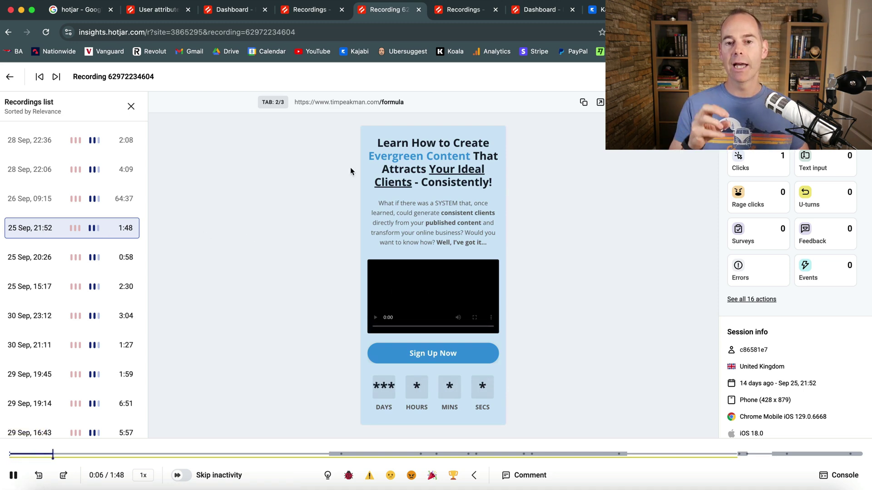
{"action": "left_click", "coordinate": [419, 10]}
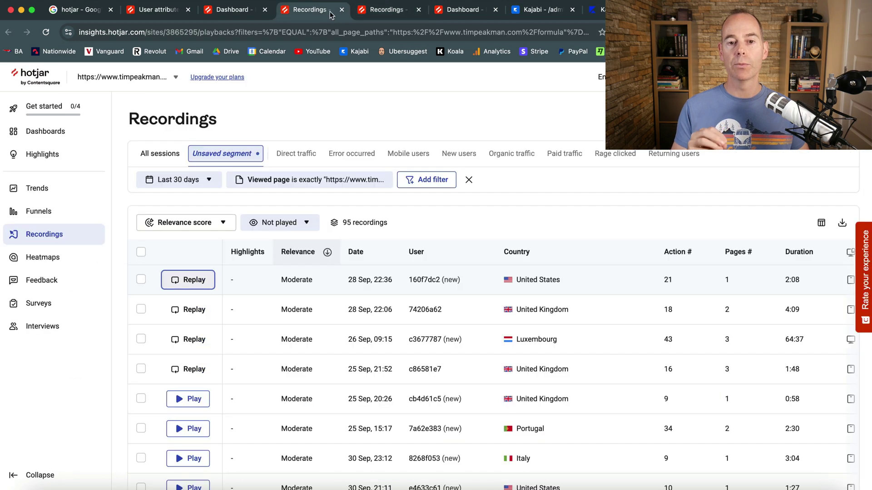
- Return to the Hotjar dashboard, open the Homepage heatmap and examine its scroll map down to the page fold
{"action": "left_click", "coordinate": [234, 9]}
{"action": "left_click", "coordinate": [158, 11]}
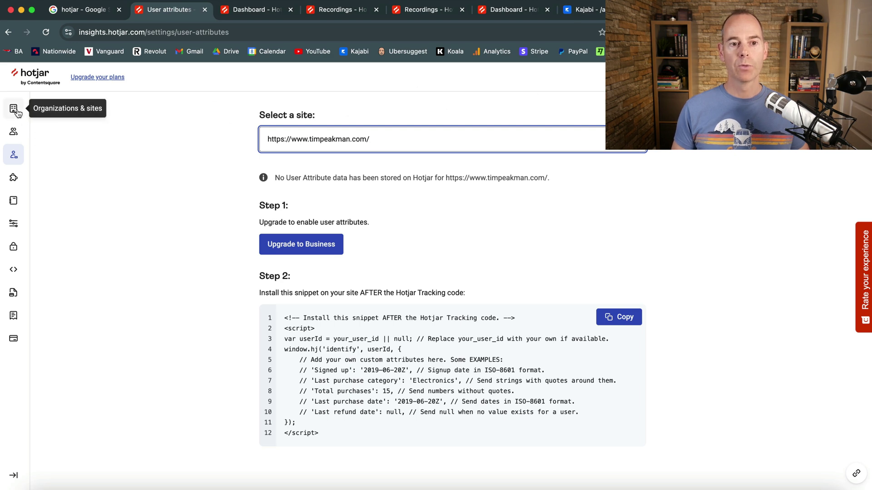
{"action": "left_click", "coordinate": [30, 77]}
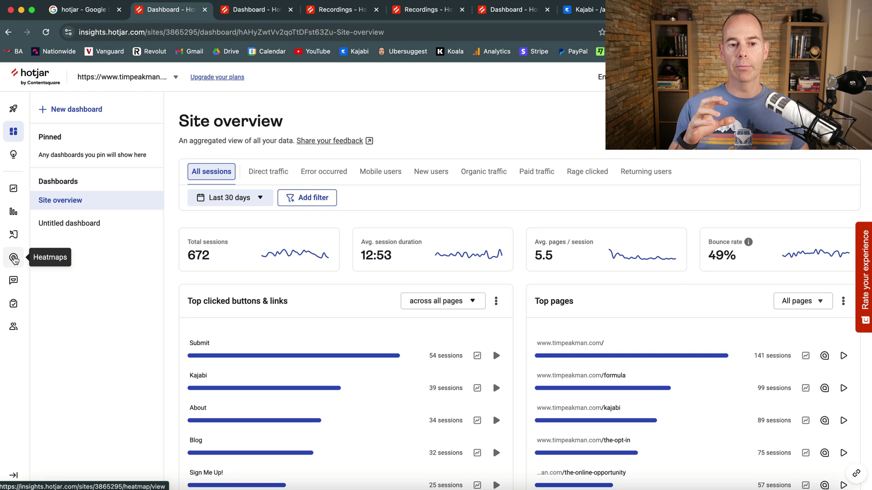
{"action": "left_click", "coordinate": [14, 258]}
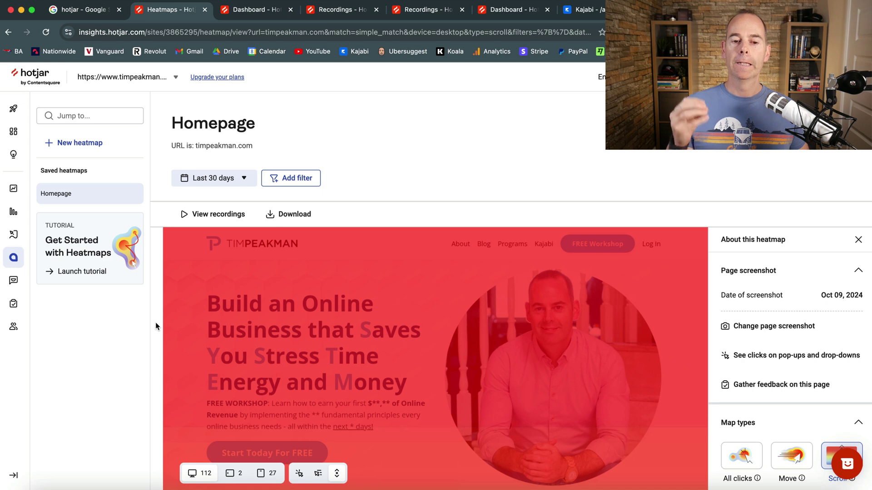
{"action": "scroll", "coordinate": [156, 326], "scroll_direction": "down", "scroll_amount": 2}
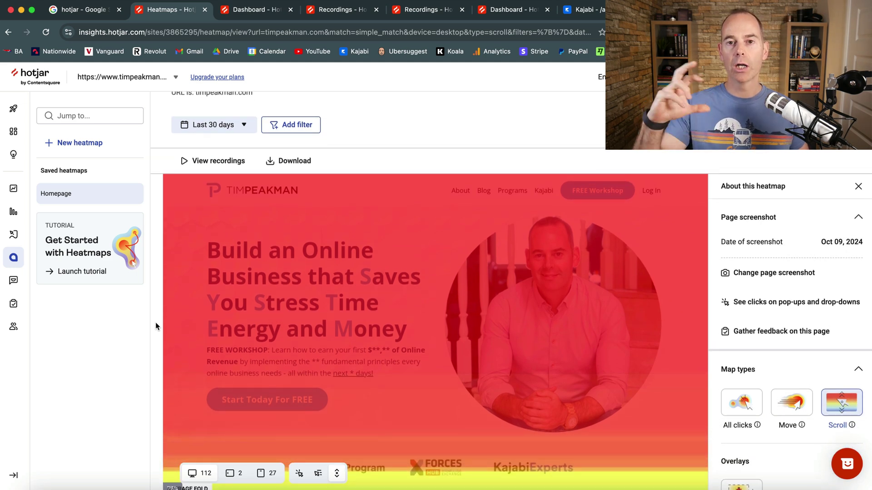
{"action": "scroll", "coordinate": [155, 326], "scroll_direction": "down", "scroll_amount": 1}
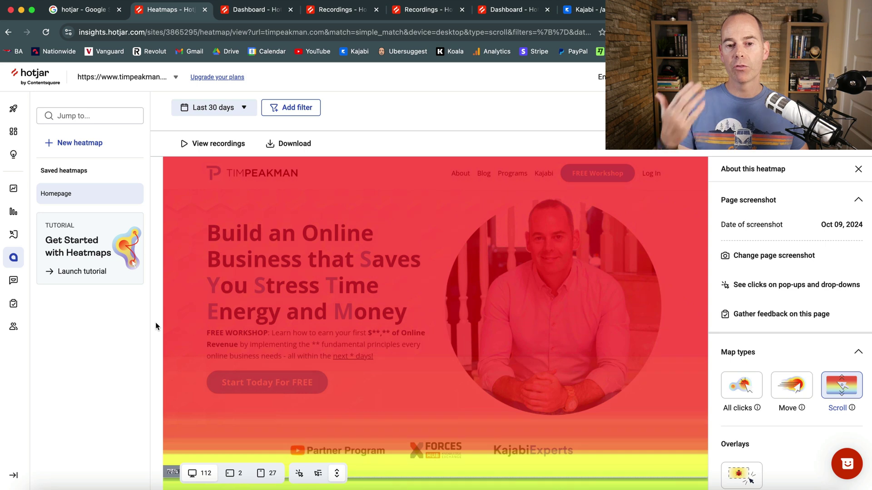
- Compare the live homepage with its Hotjar scroll map, examining how far visitors scroll from the page header down to the footer
{"action": "scroll", "coordinate": [156, 326], "scroll_direction": "down", "scroll_amount": 1}
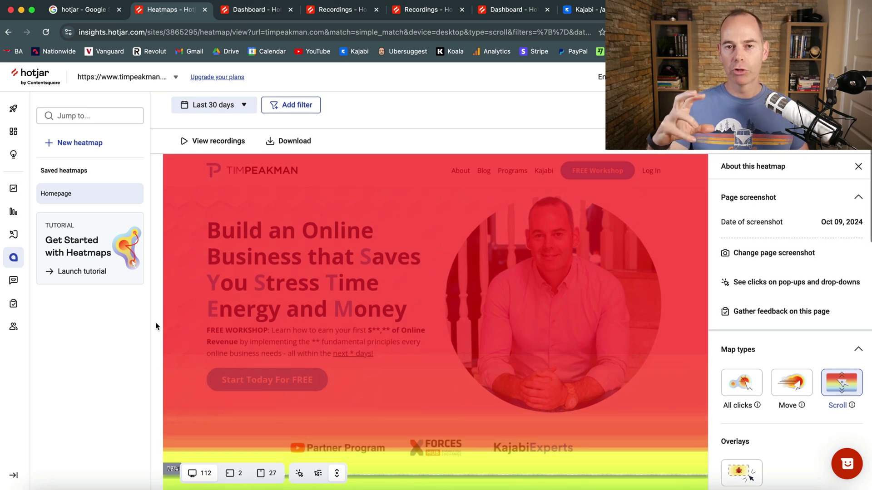
{"action": "scroll", "coordinate": [155, 326], "scroll_direction": "up", "scroll_amount": 2}
{"action": "scroll", "coordinate": [156, 326], "scroll_direction": "down", "scroll_amount": 1}
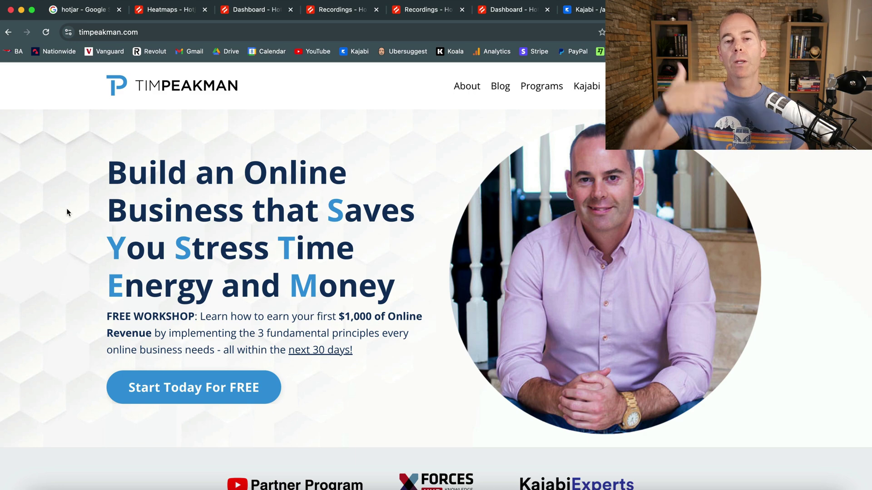
{"action": "left_click", "coordinate": [176, 19]}
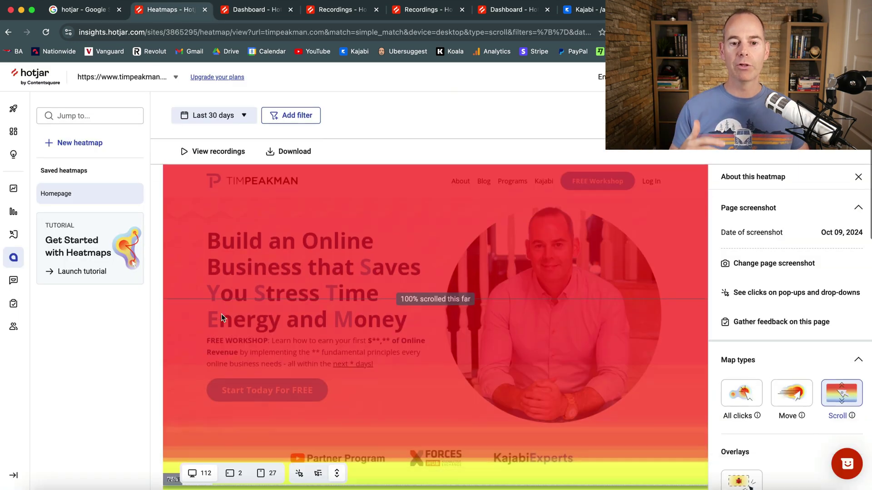
{"action": "scroll", "coordinate": [222, 315], "scroll_direction": "down", "scroll_amount": 5}
{"action": "scroll", "coordinate": [222, 314], "scroll_direction": "down", "scroll_amount": 1}
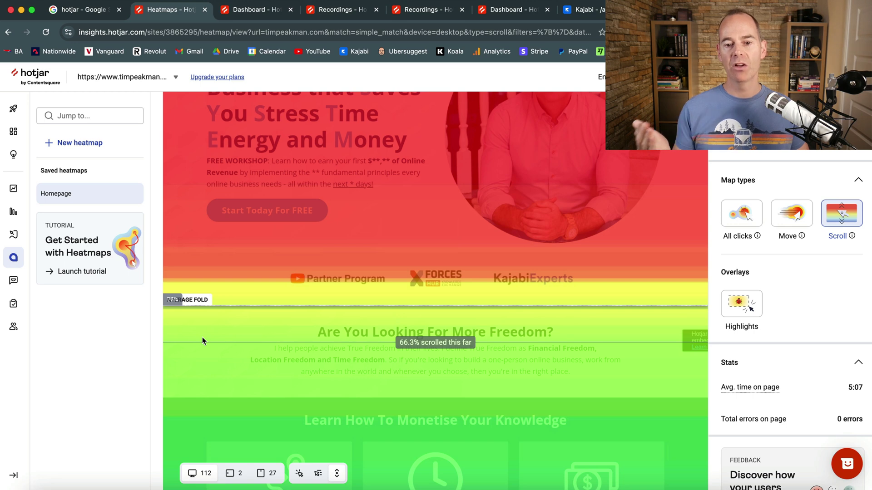
{"action": "scroll", "coordinate": [202, 341], "scroll_direction": "down", "scroll_amount": 4}
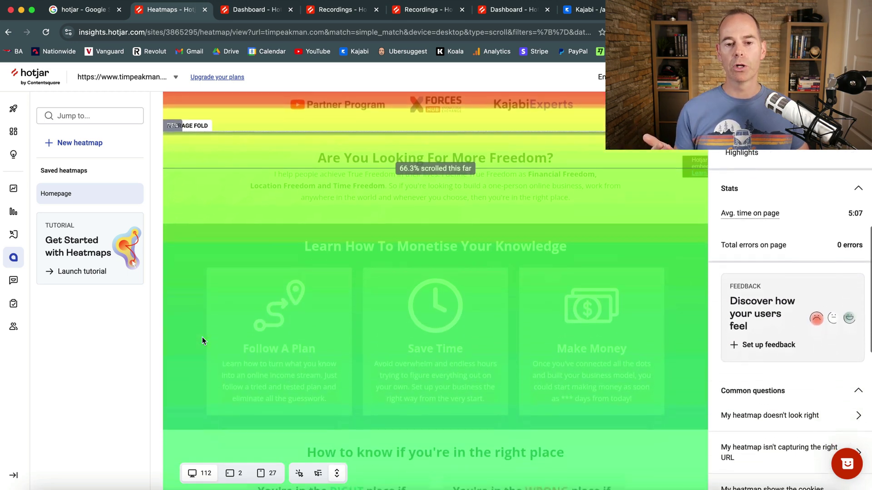
{"action": "scroll", "coordinate": [203, 338], "scroll_direction": "down", "scroll_amount": 3}
{"action": "scroll", "coordinate": [197, 258], "scroll_direction": "down", "scroll_amount": 8}
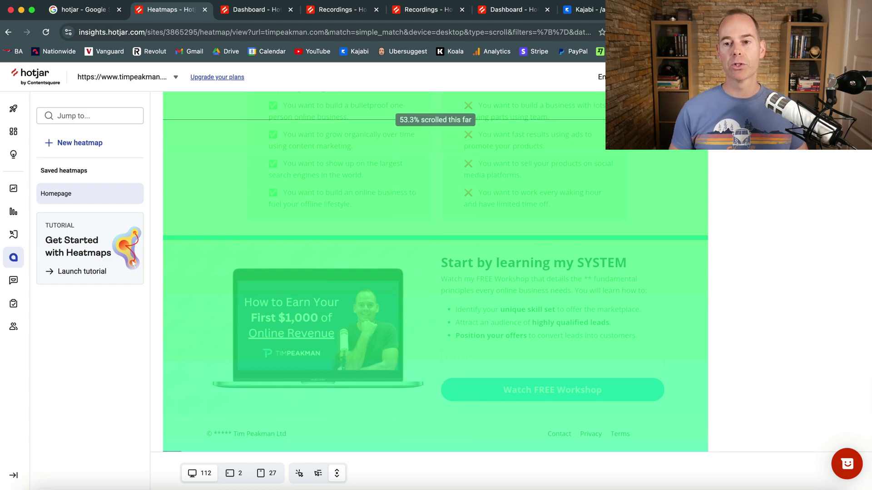
- Look through the live homepage and return to its Hotjar heatmap
{"action": "left_click", "coordinate": [673, 10]}
{"action": "scroll", "coordinate": [667, 226], "scroll_direction": "down", "scroll_amount": 20}
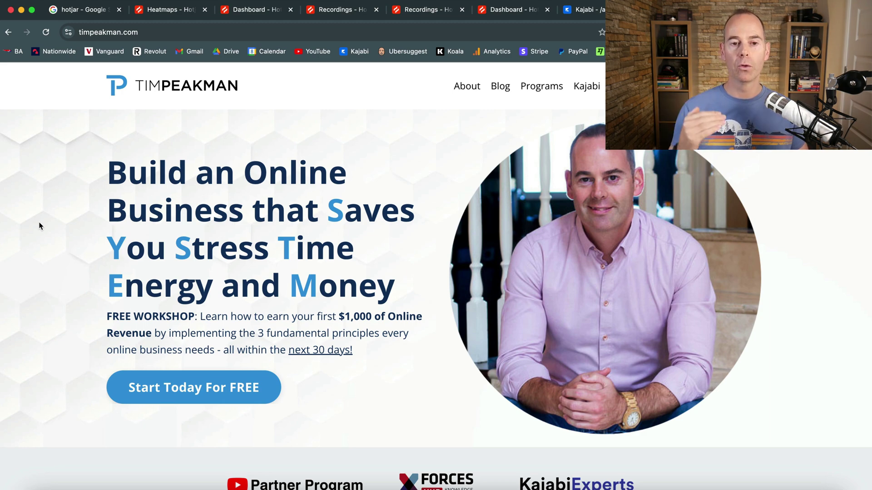
{"action": "left_click", "coordinate": [156, 10]}
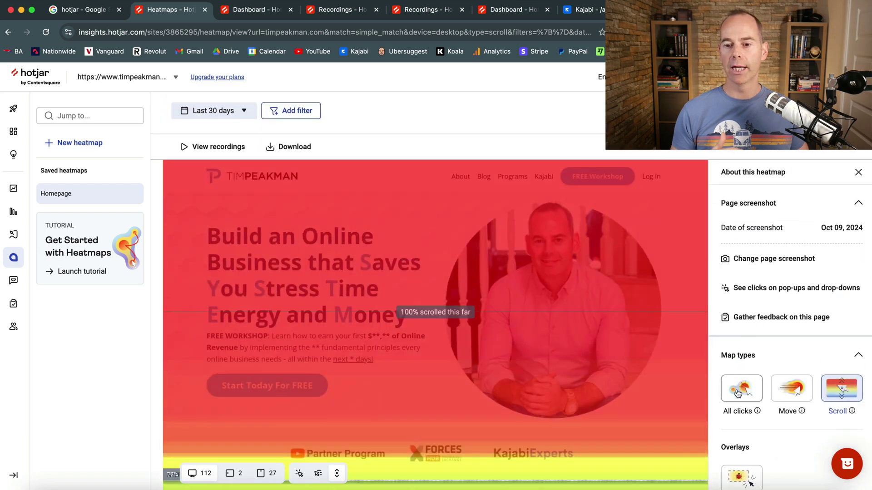
- Show the all-clicks map of the homepage and inspect the clicks on the hero area, photo, navigation links and lower sections
{"action": "left_click", "coordinate": [738, 391]}
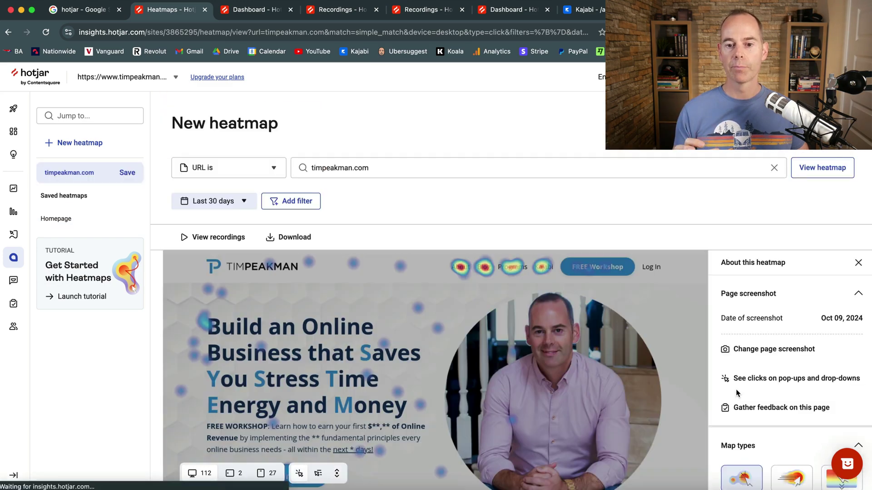
{"action": "scroll", "coordinate": [713, 368], "scroll_direction": "down", "scroll_amount": 3}
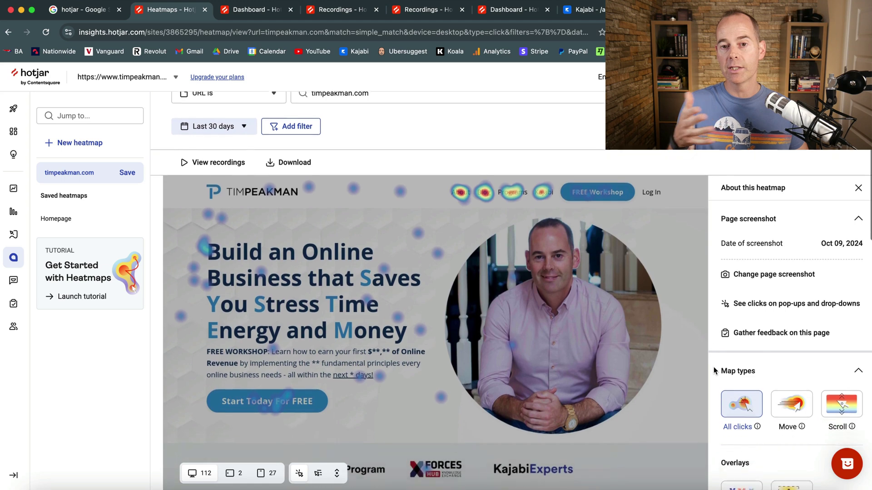
{"action": "mouse_move", "coordinate": [701, 342]}
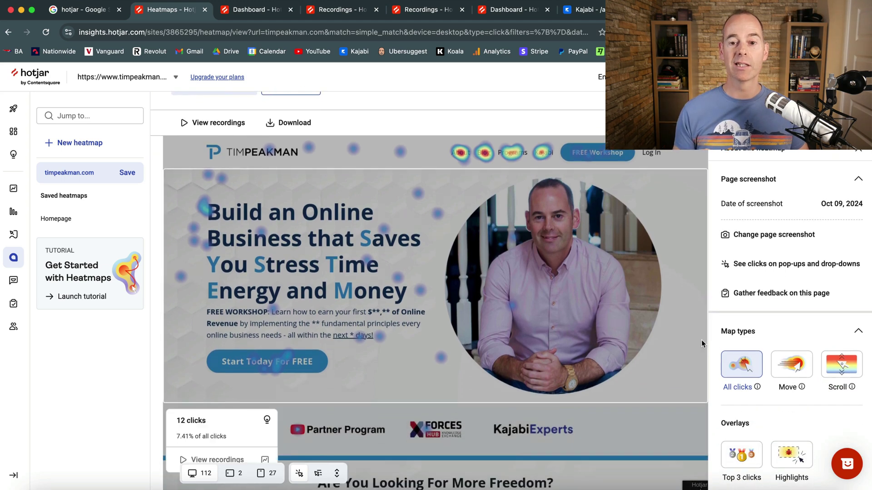
{"action": "mouse_move", "coordinate": [508, 260]}
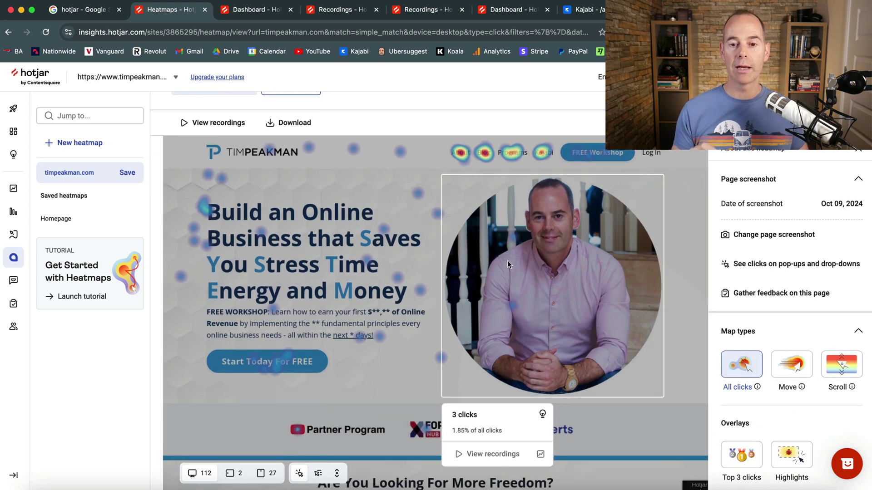
{"action": "mouse_move", "coordinate": [460, 156]}
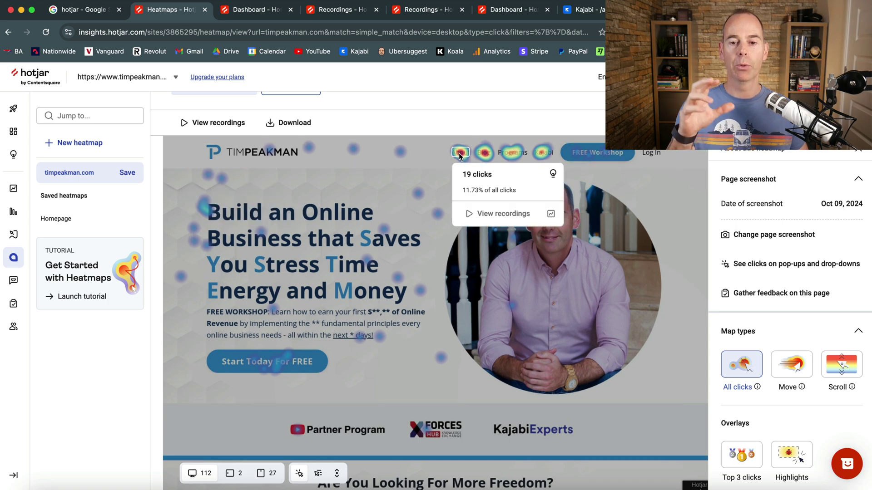
{"action": "mouse_move", "coordinate": [508, 155]}
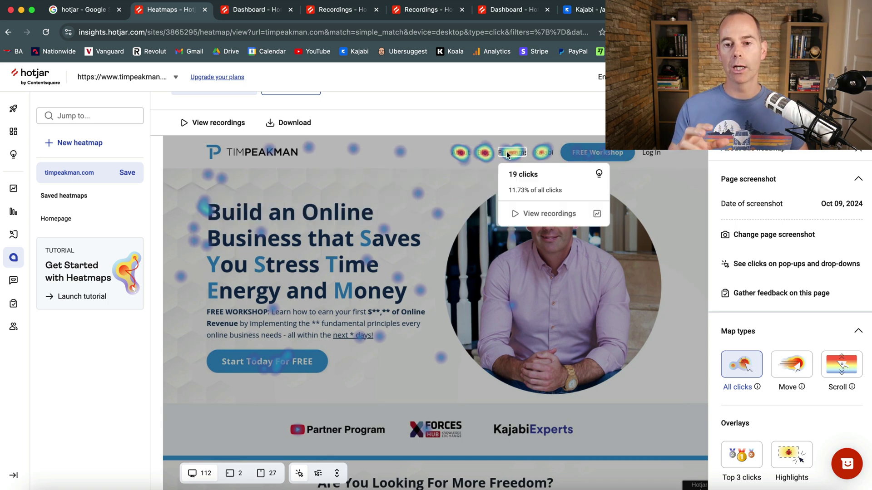
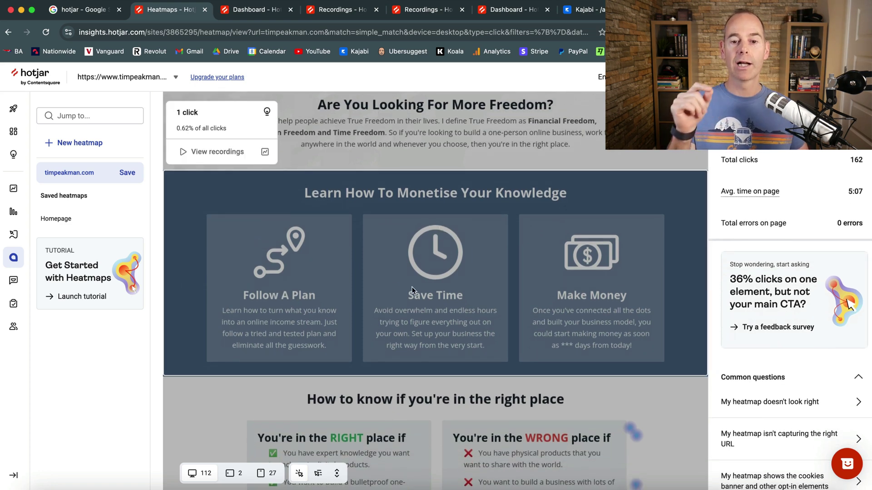
{"action": "scroll", "coordinate": [577, 285], "scroll_direction": "up", "scroll_amount": 1}
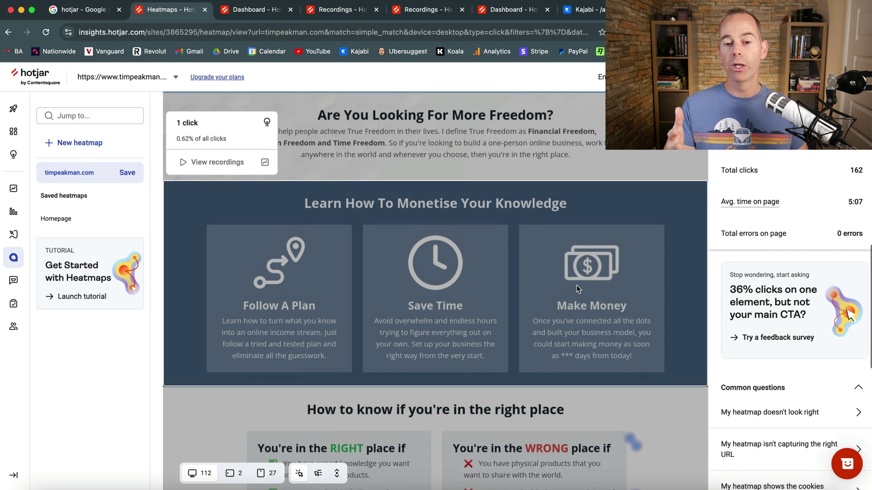
{"action": "scroll", "coordinate": [577, 285], "scroll_direction": "up", "scroll_amount": 1}
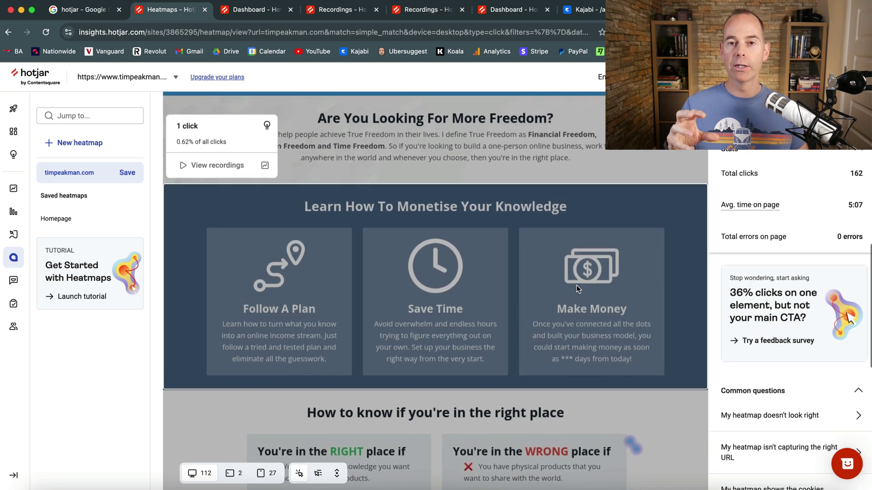
{"action": "scroll", "coordinate": [511, 276], "scroll_direction": "up", "scroll_amount": 10}
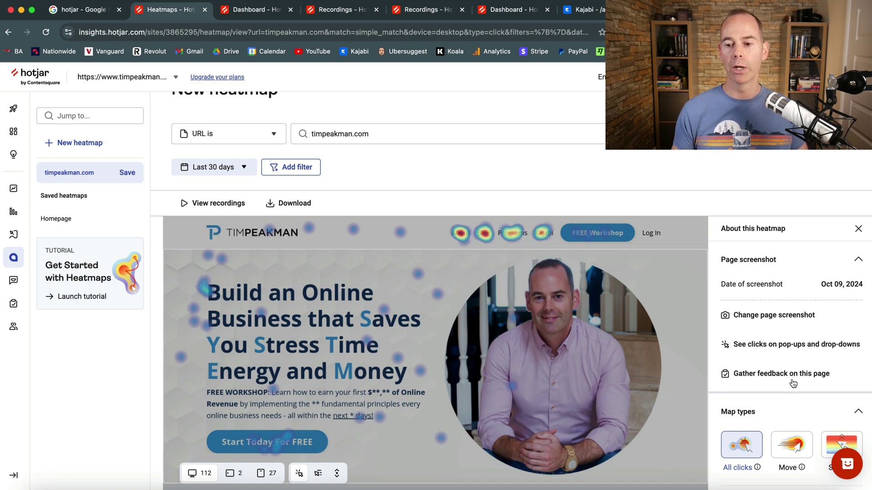
- Show the homepage's Move map, examine the cursor movement, and turn the Highlights overlay on and off
{"action": "left_click", "coordinate": [795, 445]}
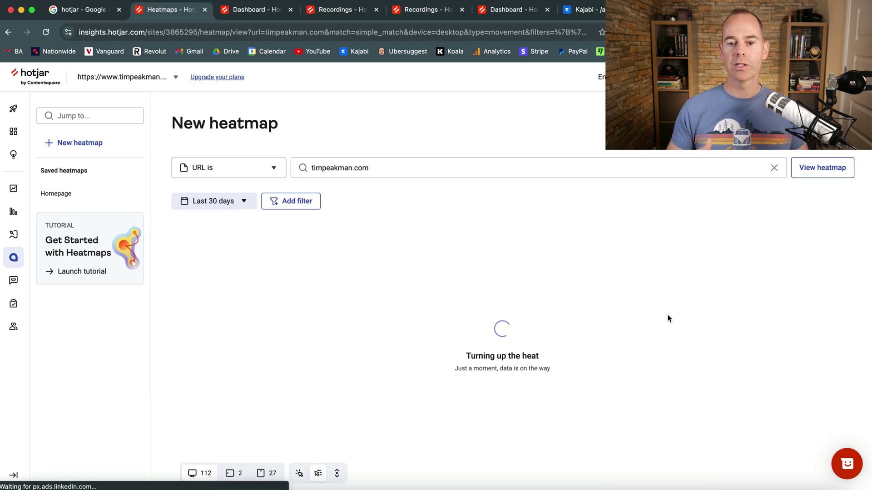
{"action": "scroll", "coordinate": [617, 325], "scroll_direction": "down", "scroll_amount": 4}
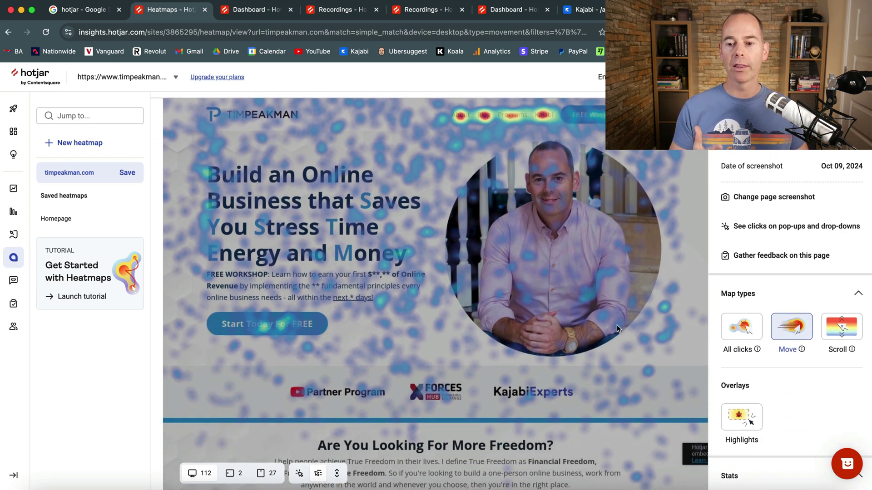
{"action": "left_click", "coordinate": [727, 405]}
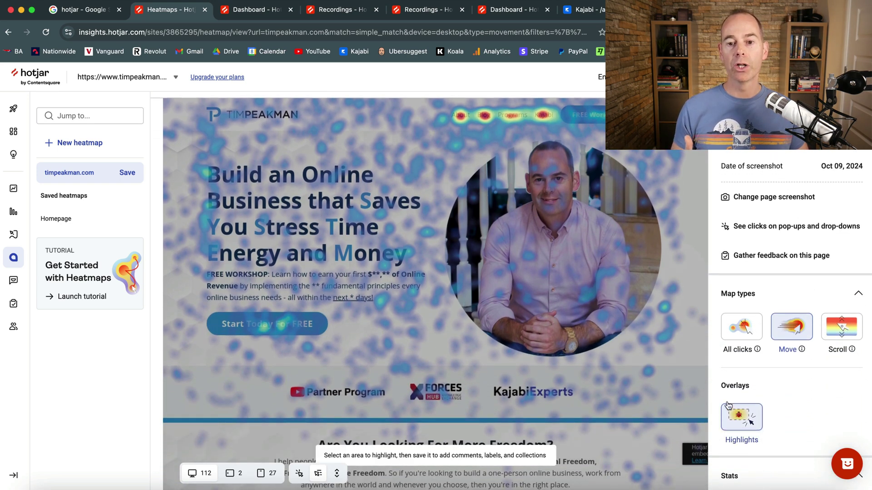
{"action": "scroll", "coordinate": [605, 275], "scroll_direction": "up", "scroll_amount": 1}
{"action": "left_click", "coordinate": [738, 450]}
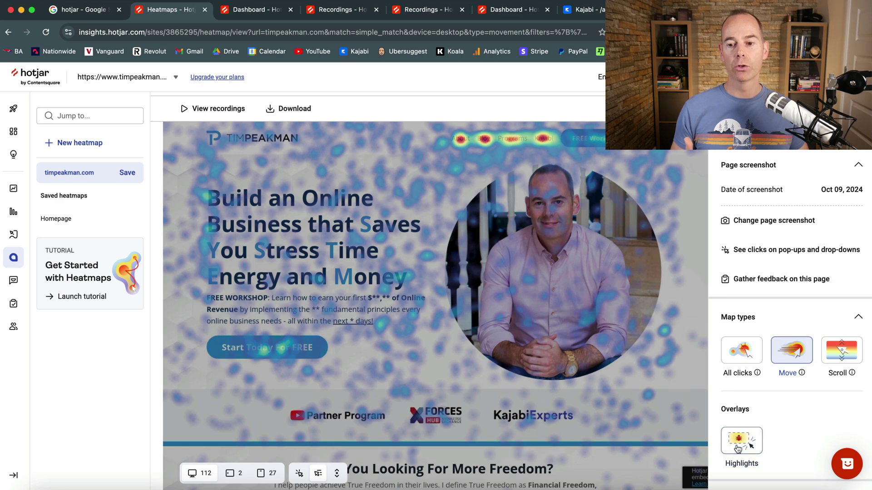
- Return to the all-clicks map, add the Top 3 clicks overlay and inspect the ranked navigation links
{"action": "left_click", "coordinate": [737, 351]}
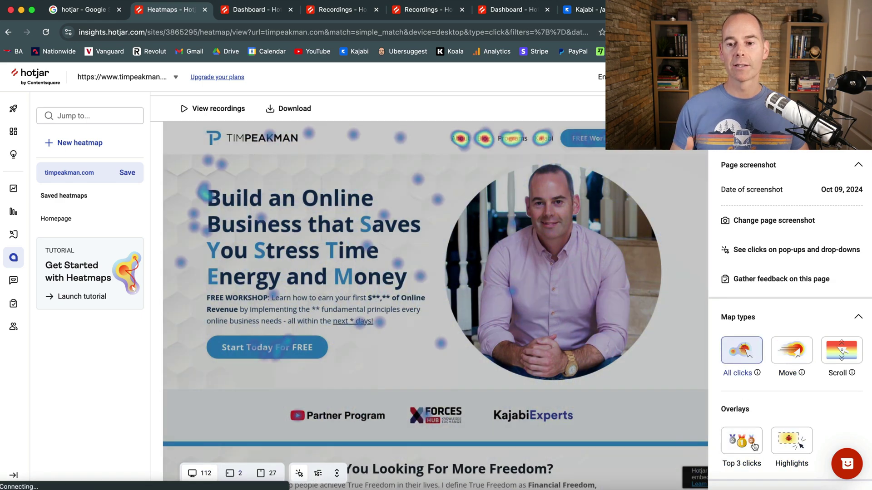
{"action": "left_click", "coordinate": [754, 447]}
{"action": "mouse_move", "coordinate": [512, 184]}
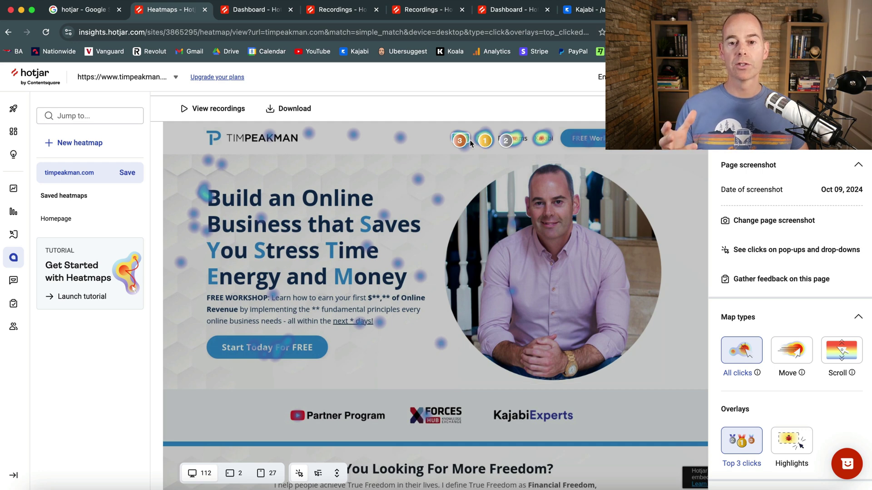
{"action": "mouse_move", "coordinate": [426, 176]}
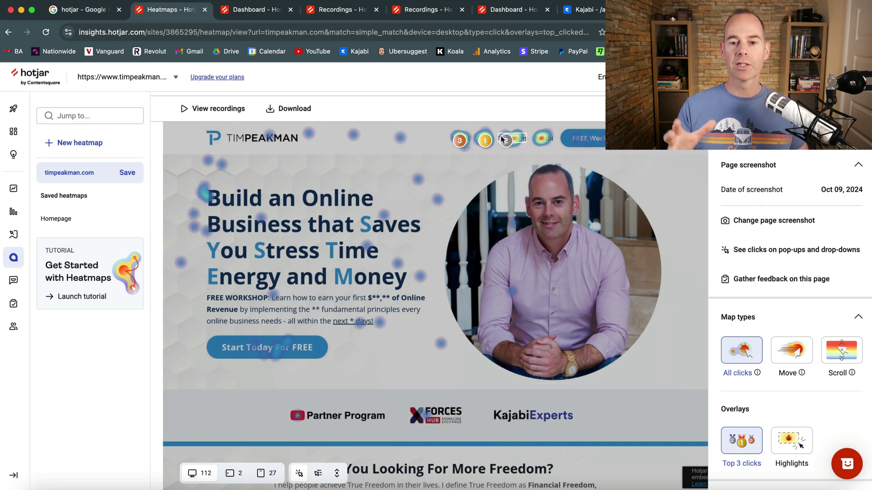
{"action": "mouse_move", "coordinate": [472, 140]}
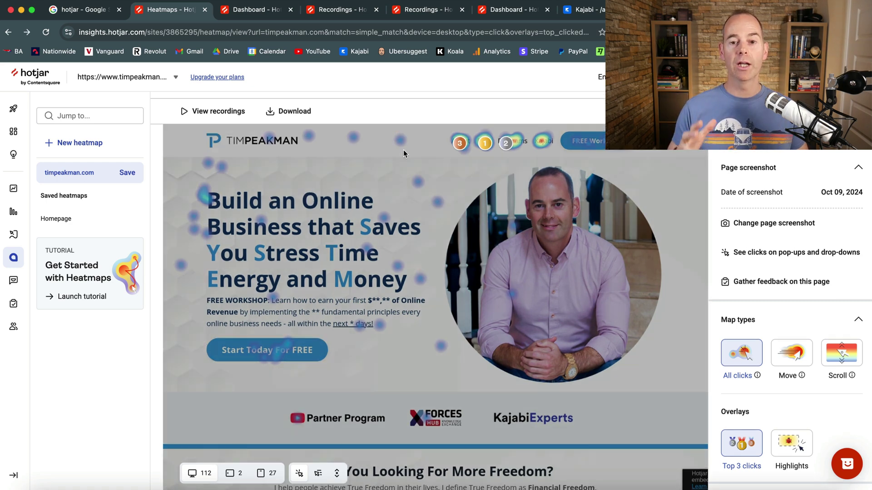
- Load the heatmap for the site's /blog page
{"action": "scroll", "coordinate": [404, 150], "scroll_direction": "up", "scroll_amount": 3}
{"action": "left_click", "coordinate": [405, 149]}
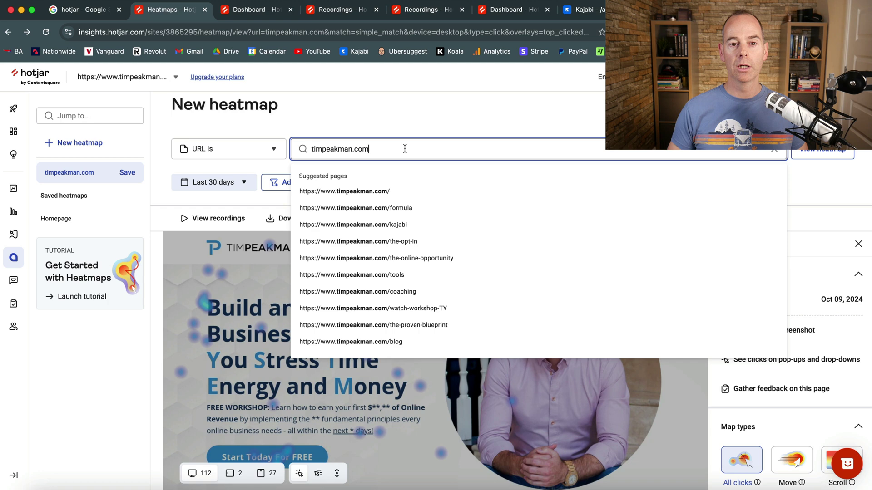
{"action": "type", "text": "/blog"}
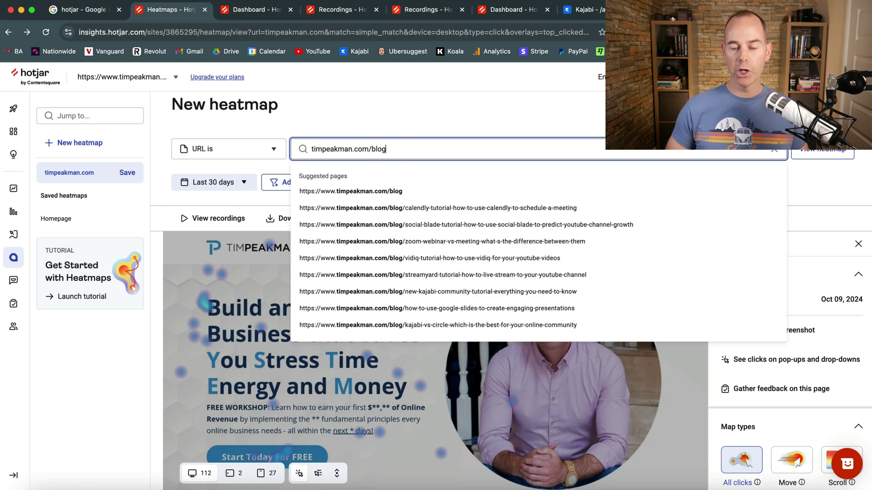
{"action": "key", "text": "Return"}
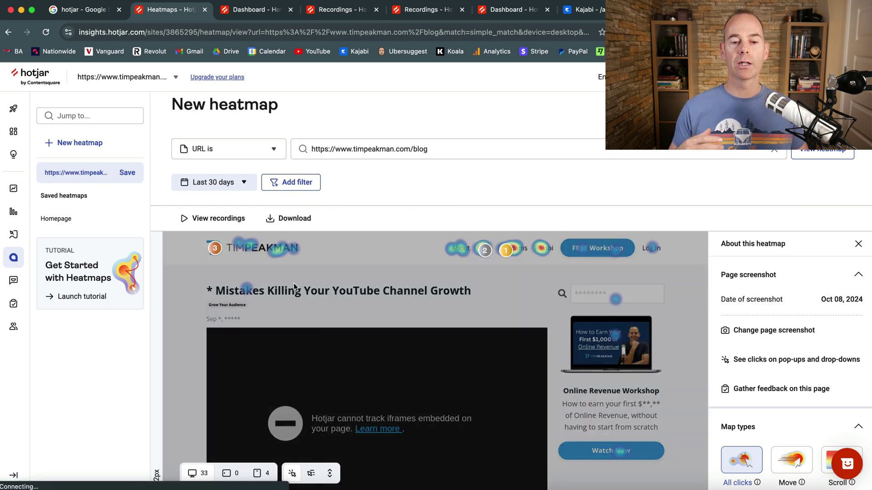
- Examine the clicks down the blog page's post list, then on its search box and the Watch Now workshop button
{"action": "scroll", "coordinate": [186, 359], "scroll_direction": "down", "scroll_amount": 3}
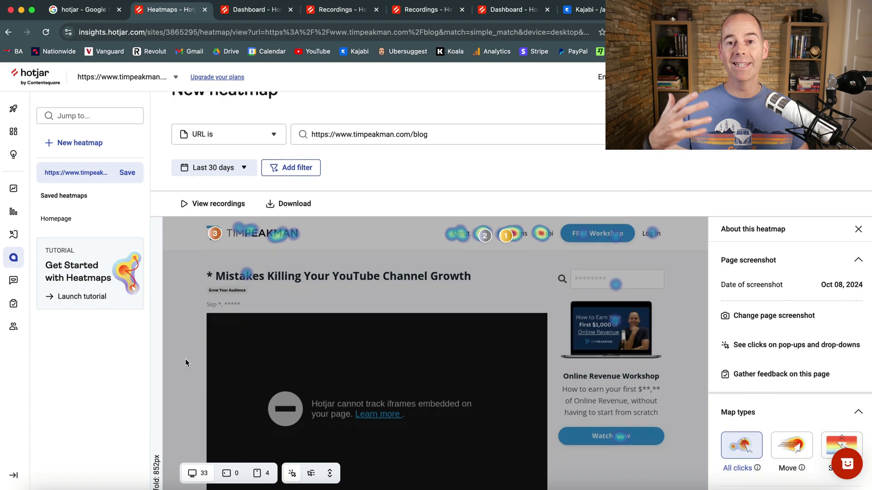
{"action": "scroll", "coordinate": [186, 359], "scroll_direction": "down", "scroll_amount": 15}
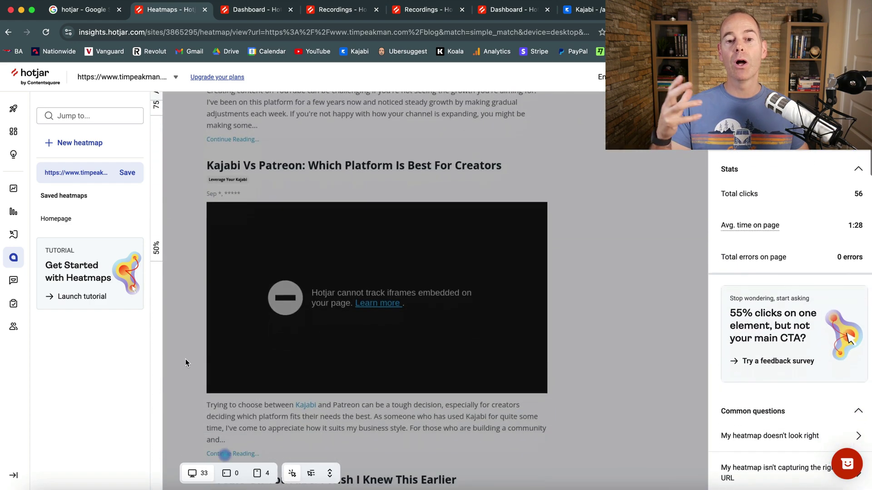
{"action": "scroll", "coordinate": [186, 359], "scroll_direction": "down", "scroll_amount": 3}
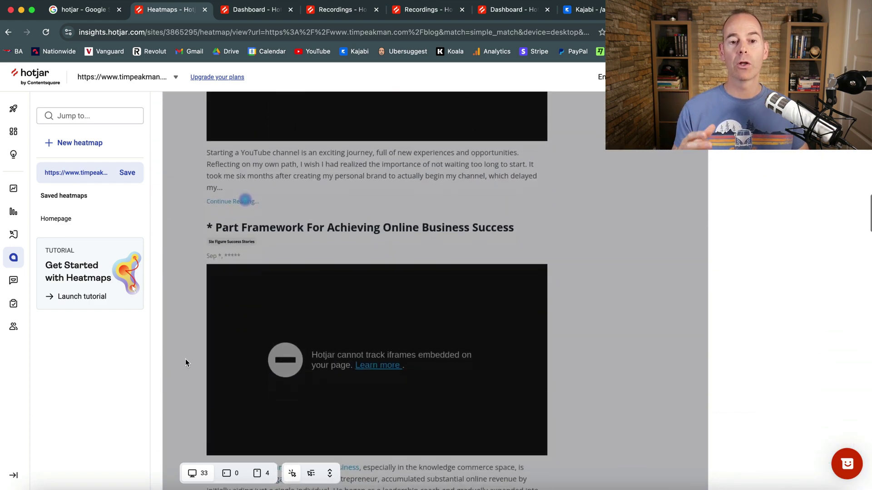
{"action": "scroll", "coordinate": [181, 327], "scroll_direction": "down", "scroll_amount": 12}
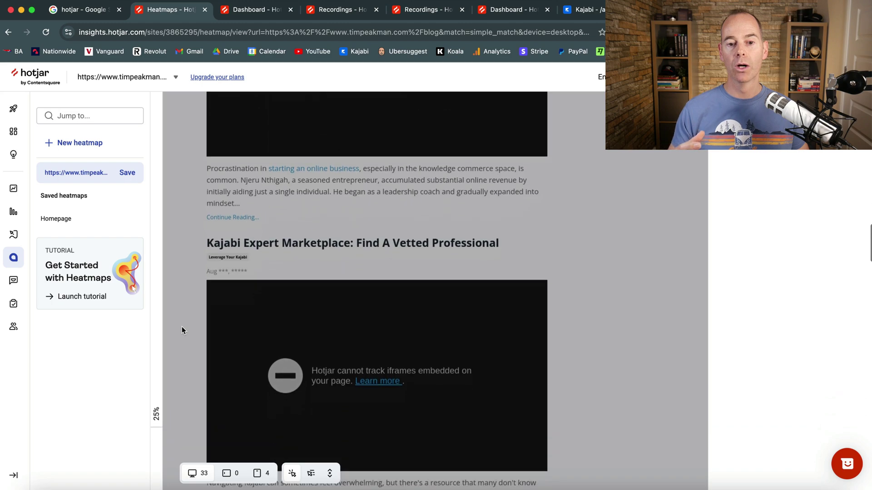
{"action": "scroll", "coordinate": [182, 330], "scroll_direction": "up", "scroll_amount": 15}
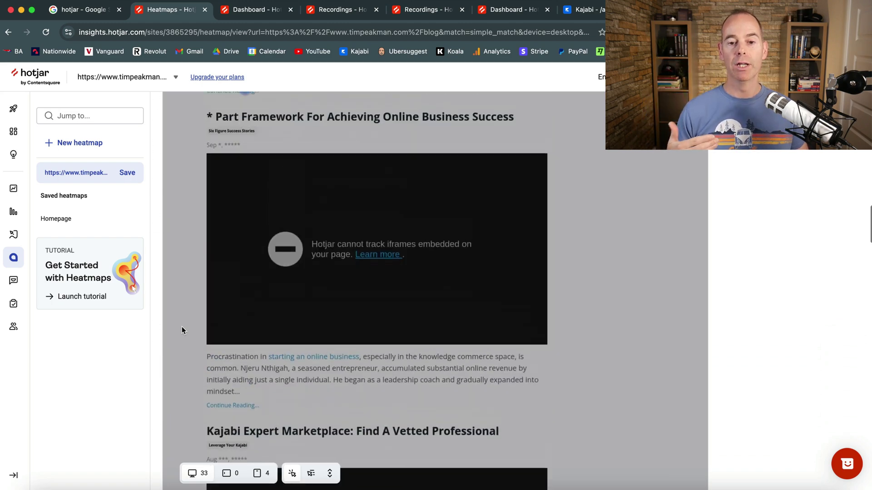
{"action": "scroll", "coordinate": [182, 326], "scroll_direction": "up", "scroll_amount": 3}
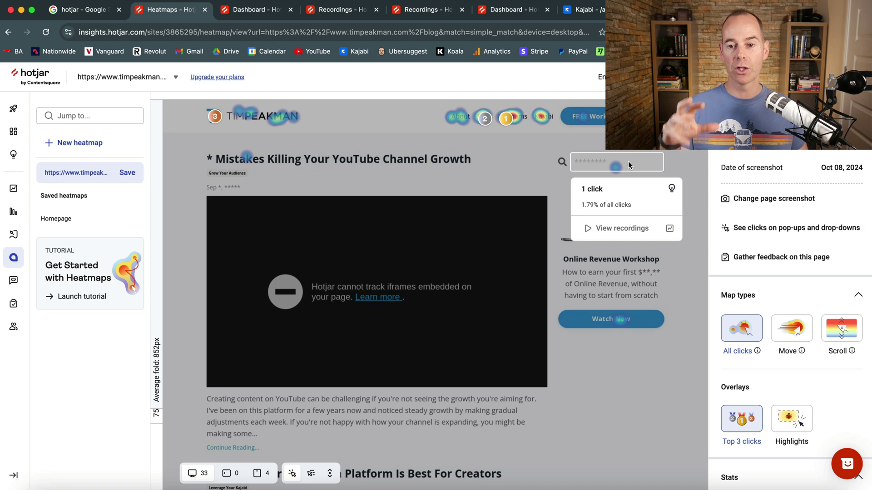
{"action": "mouse_move", "coordinate": [615, 319]}
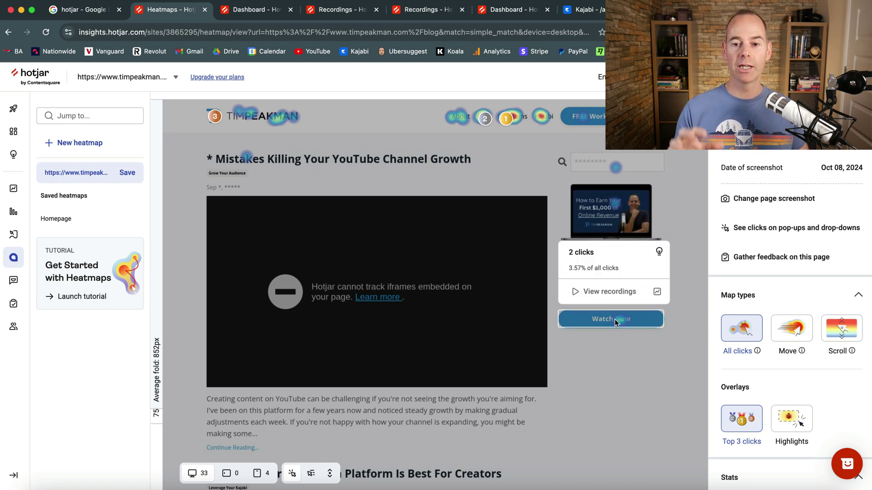
{"action": "scroll", "coordinate": [615, 320], "scroll_direction": "up", "scroll_amount": 1}
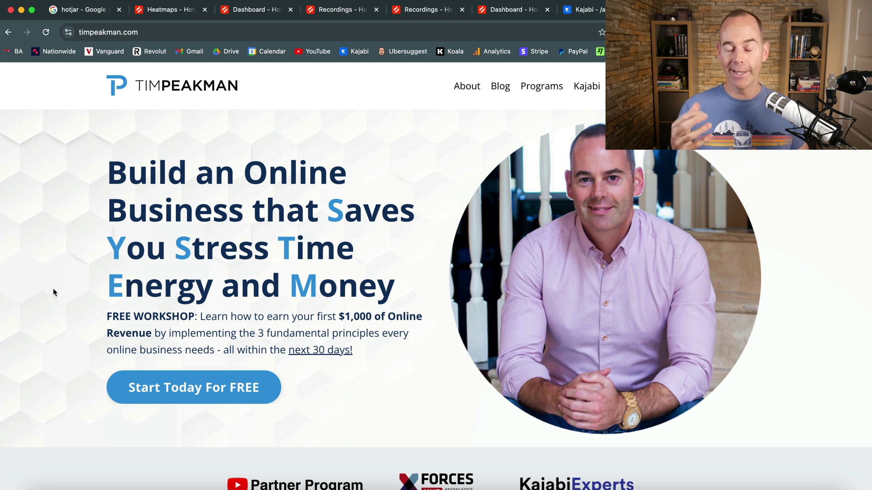
- Look through the live homepage down to the "Learn How To Monetise Your Knowledge" section and back to its start
{"action": "scroll", "coordinate": [54, 292], "scroll_direction": "down", "scroll_amount": 5}
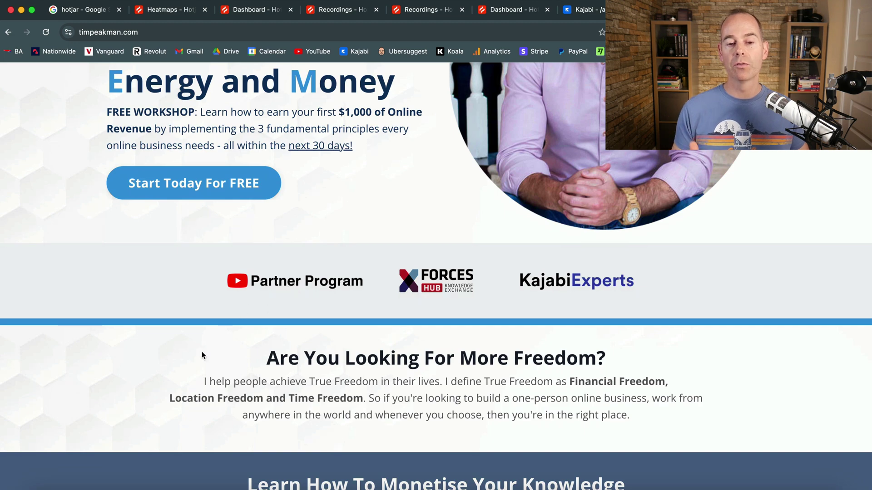
{"action": "scroll", "coordinate": [191, 359], "scroll_direction": "down", "scroll_amount": 8}
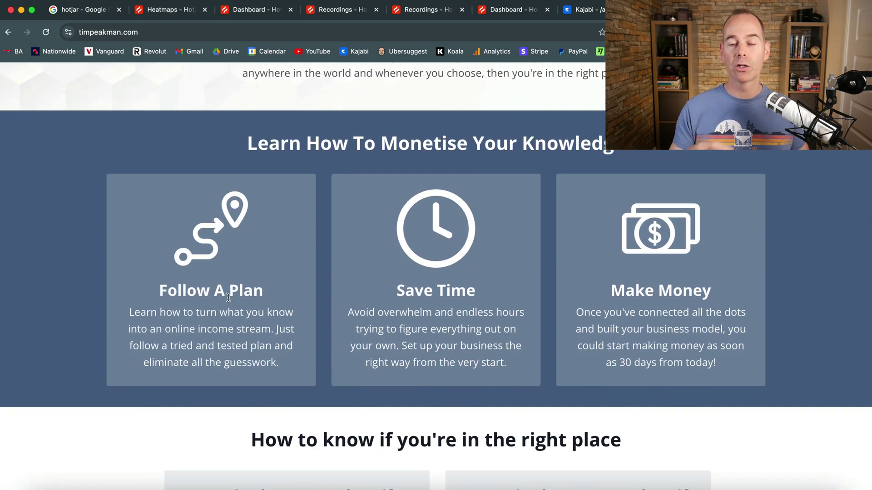
{"action": "scroll", "coordinate": [229, 298], "scroll_direction": "up", "scroll_amount": 15}
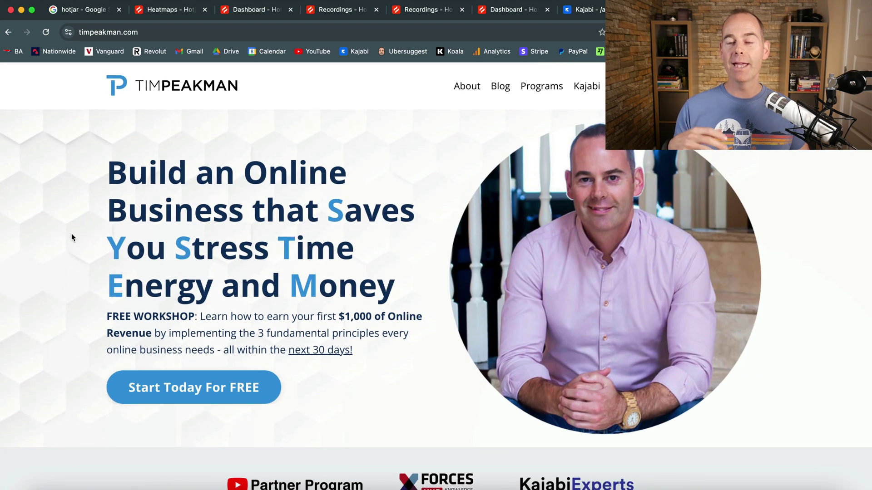